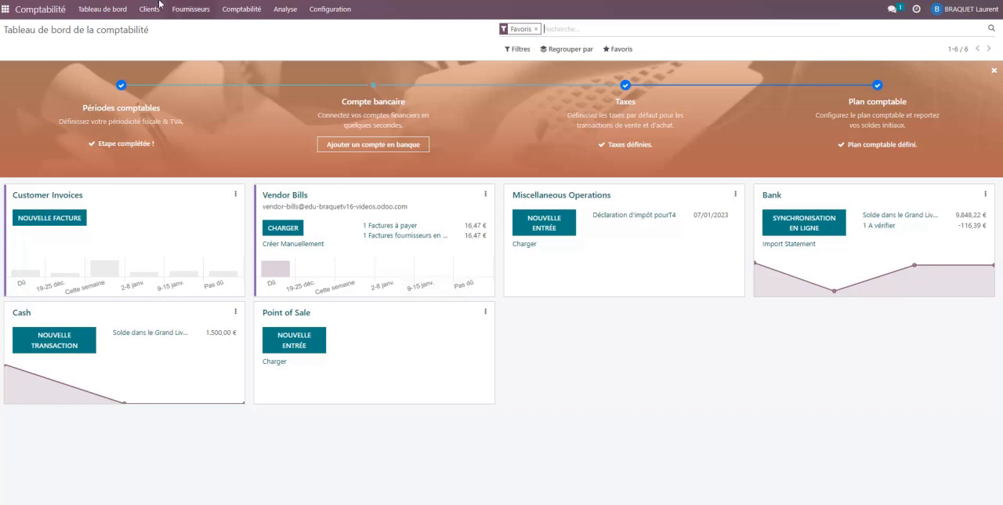
# Open the Paint Trade Centre supplier bill BILL/2022/12/0001 from the list of vendor invoices
pyautogui.click(188, 11)
pyautogui.click(190, 31)
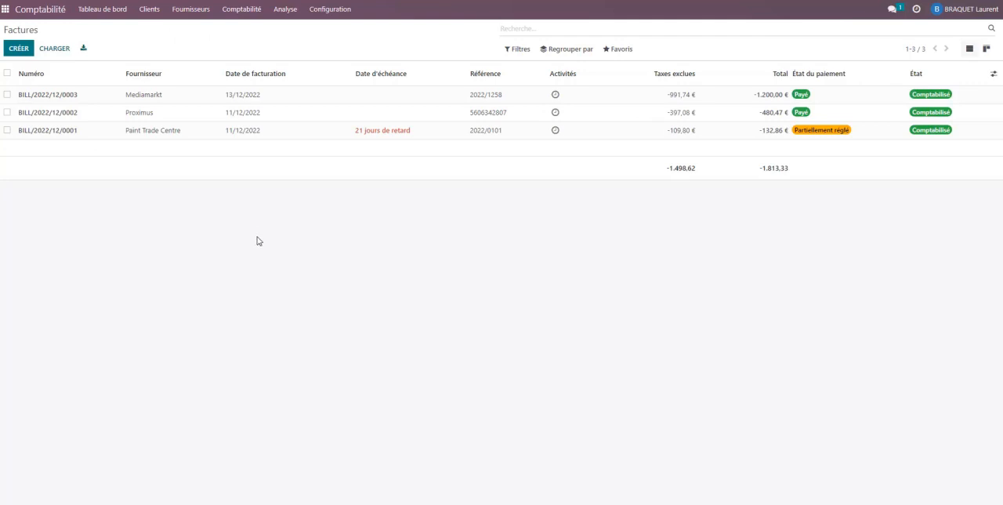
pyautogui.click(167, 135)
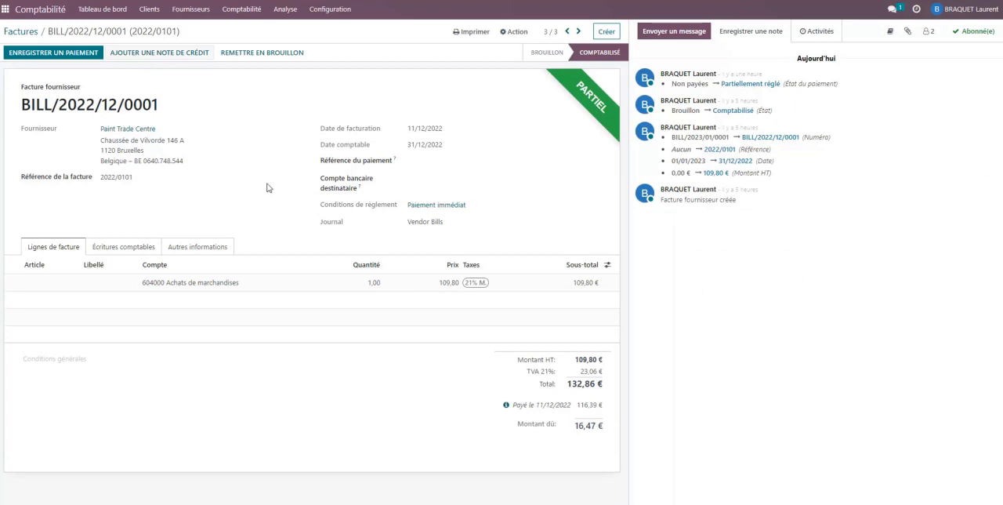
# Create a partial-refund credit note for the bill with the reason "Retour marchandises", reversed on the date of the accounting entry
pyautogui.click(142, 53)
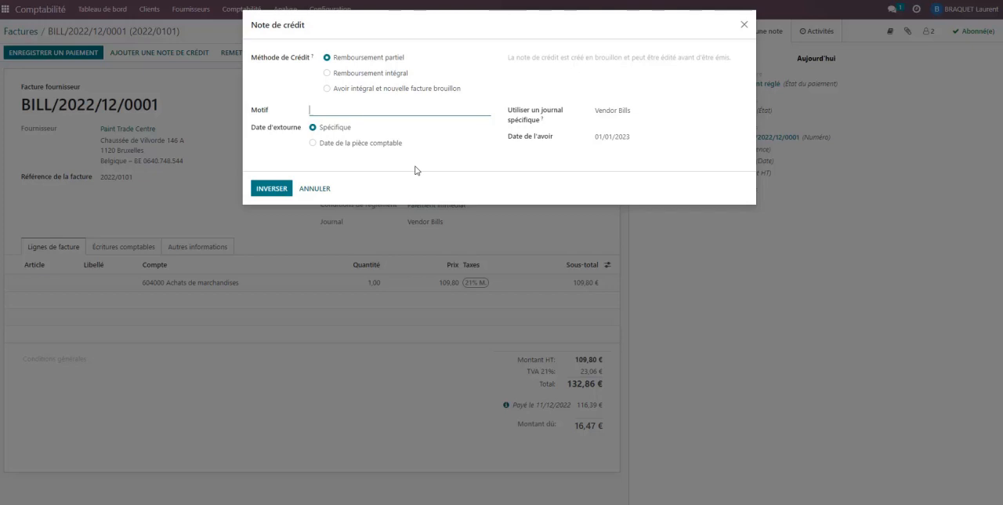
pyautogui.write('Retour marchandises')
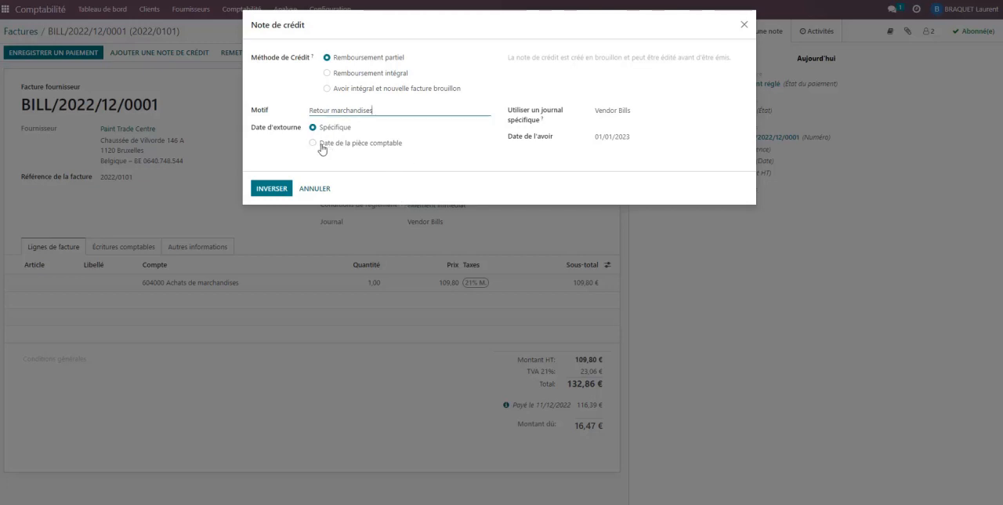
pyautogui.click(312, 144)
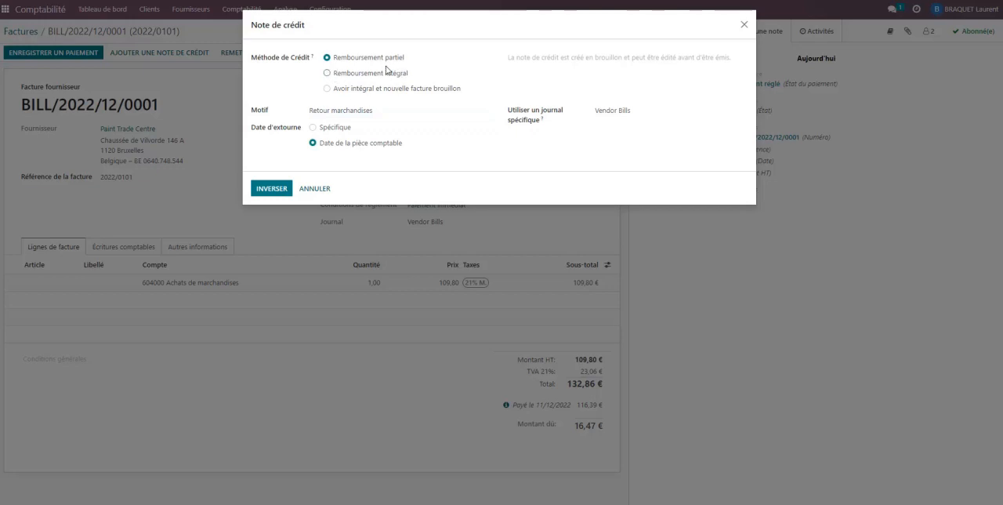
pyautogui.click(276, 189)
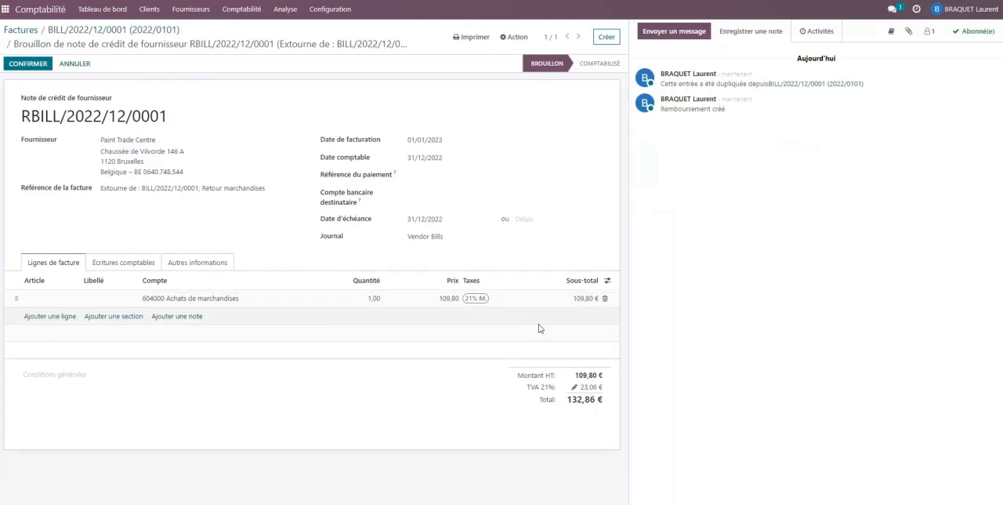
# Set the price of the credit note's 604000 Achats de marchandises line to 16,47
pyautogui.moveTo(471, 502)
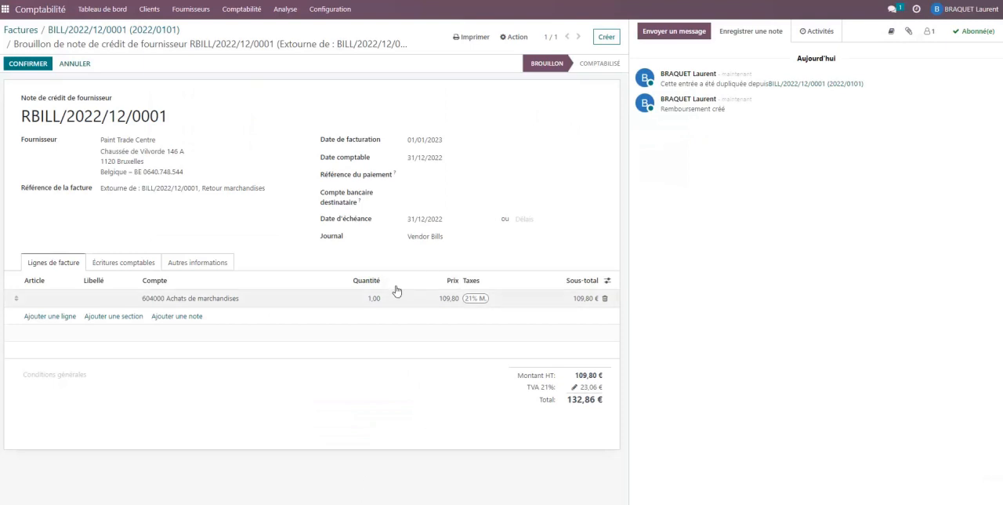
pyautogui.click(443, 299)
pyautogui.write('16,47')
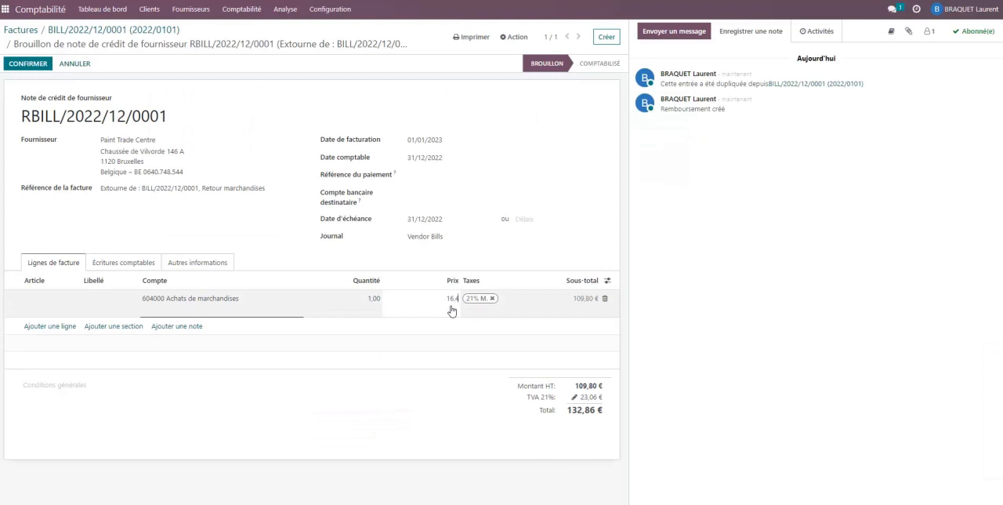
pyautogui.click(550, 138)
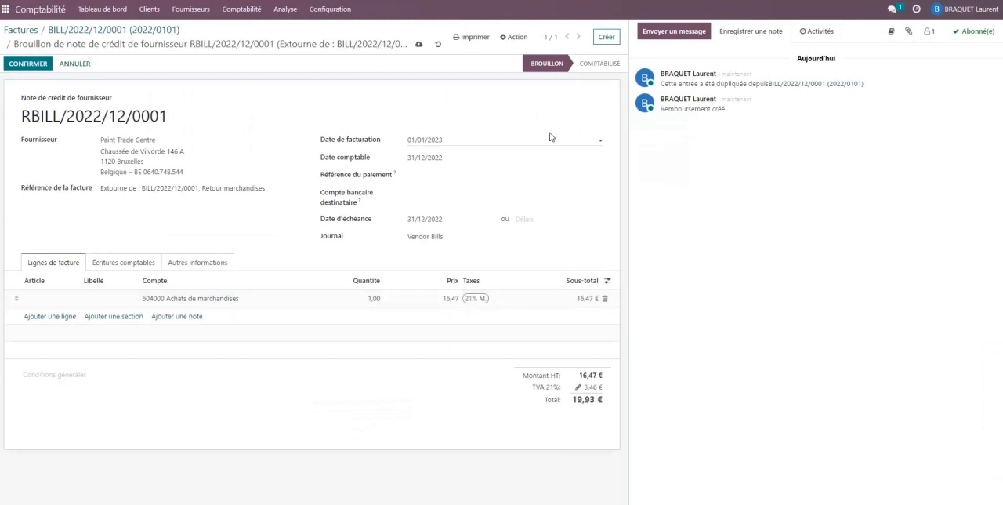
# Copy the credit note number 2022/0025 from the Gilly Paintrade achat NC.pdf document into the invoice line's label
pyautogui.moveTo(376, 484)
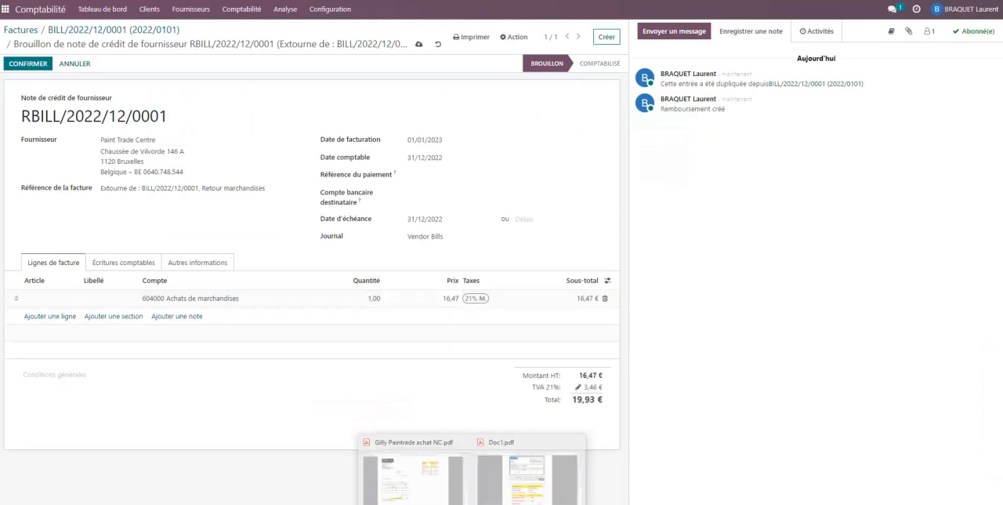
pyautogui.click(415, 479)
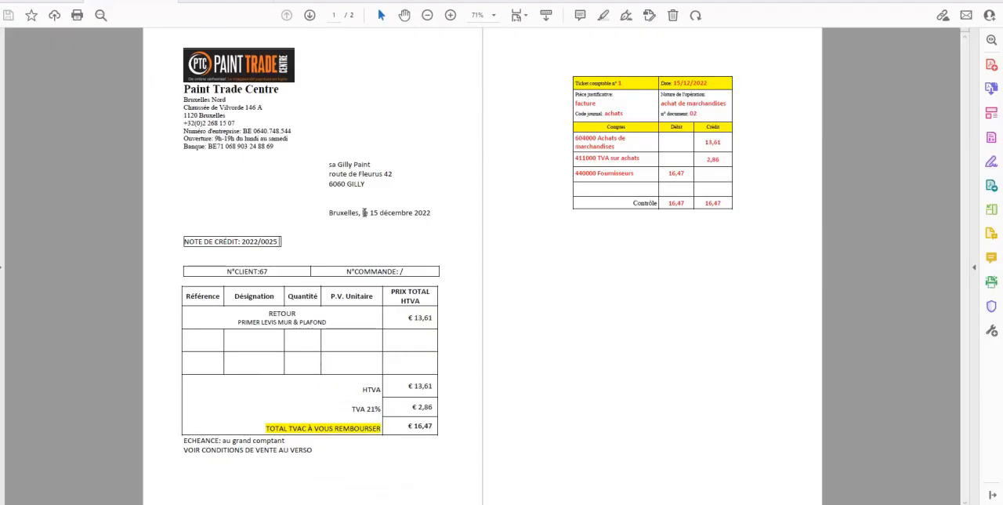
pyautogui.moveTo(279, 242); pyautogui.dragTo(242, 242)
pyautogui.hotkey('ctrl', 'c')
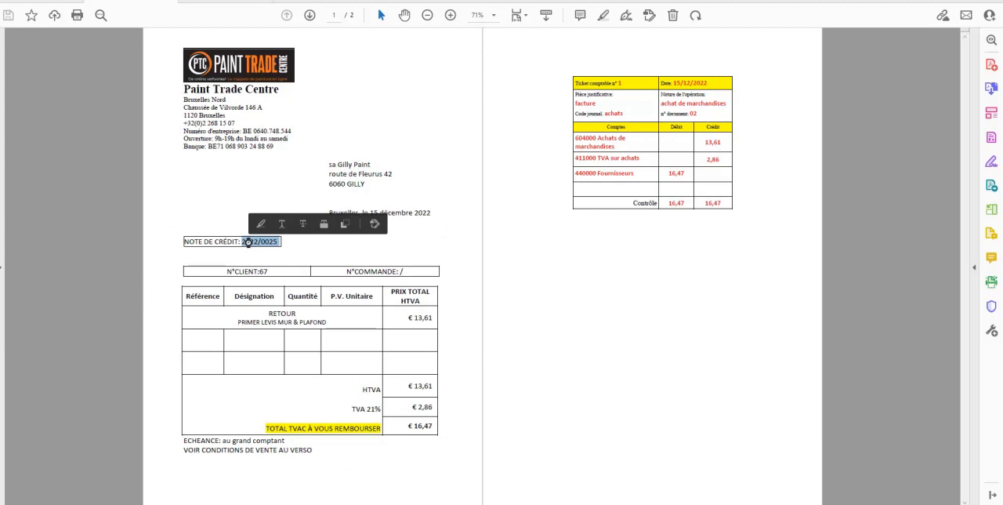
pyautogui.click(374, 503)
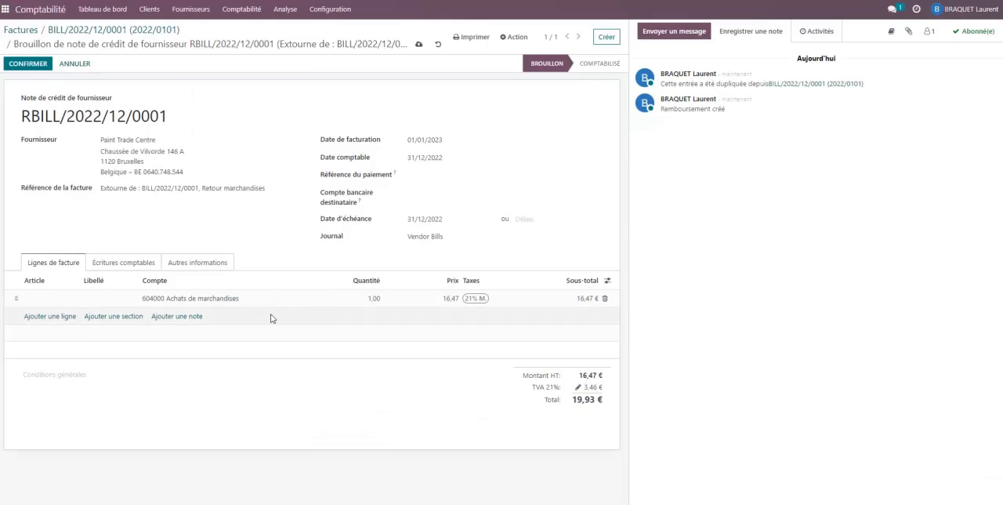
pyautogui.click(105, 299)
pyautogui.hotkey('ctrl', 'v')
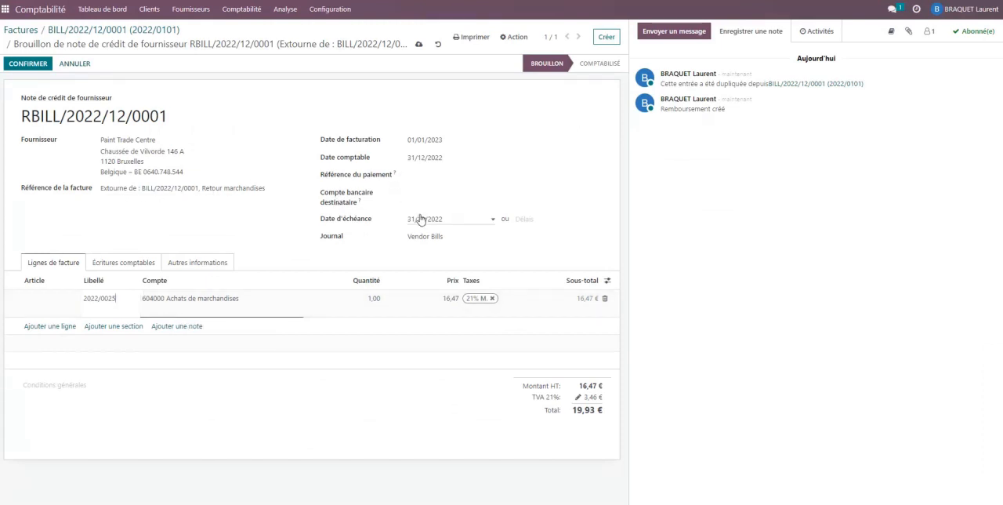
# Set the credit note's invoice date to 15/12/2022 and its payment terms to Paiement immédiat
pyautogui.click(423, 143)
pyautogui.hotkey('alt', 'Tab')
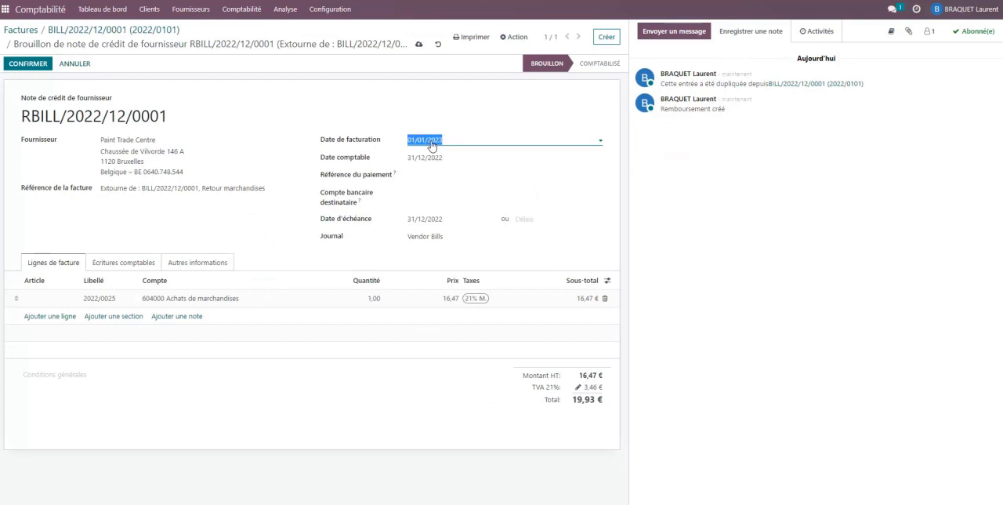
pyautogui.click(431, 142)
pyautogui.click(416, 158)
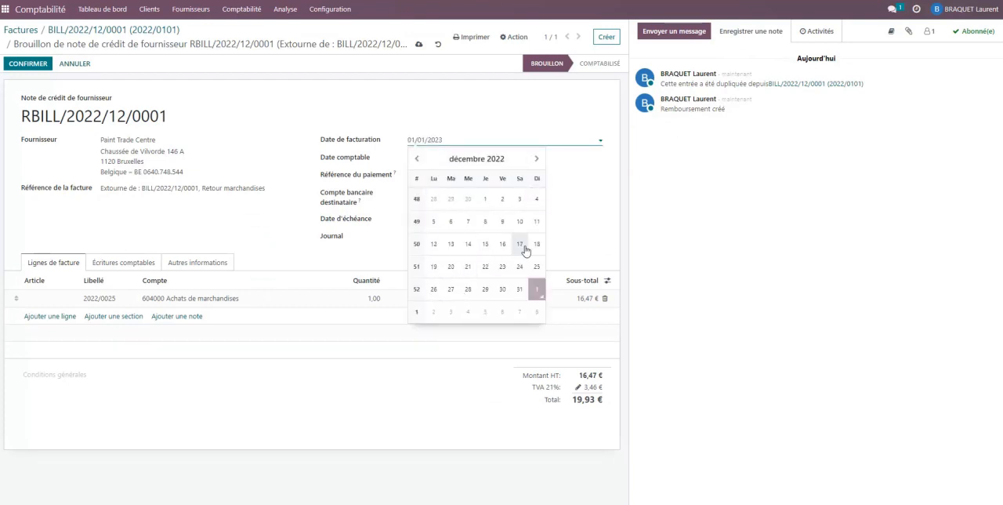
pyautogui.click(486, 245)
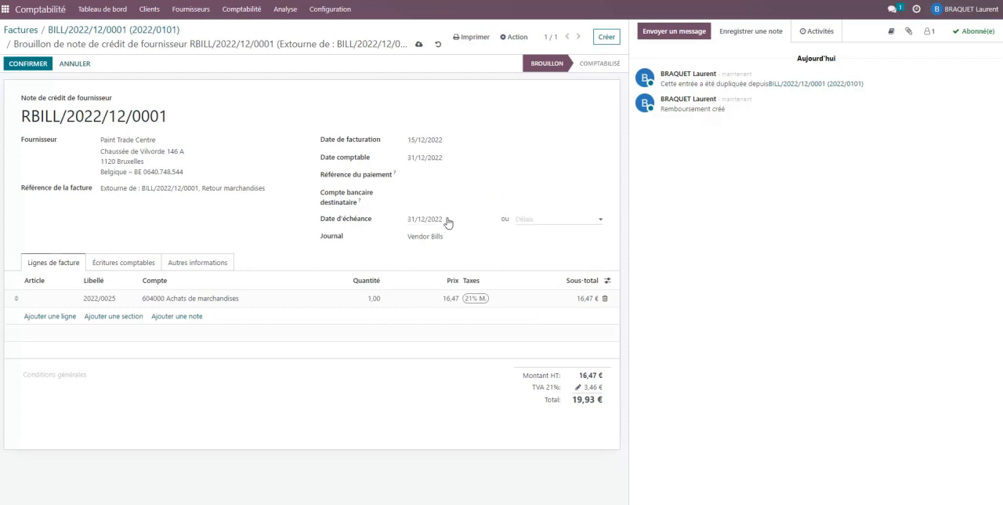
pyautogui.click(521, 219)
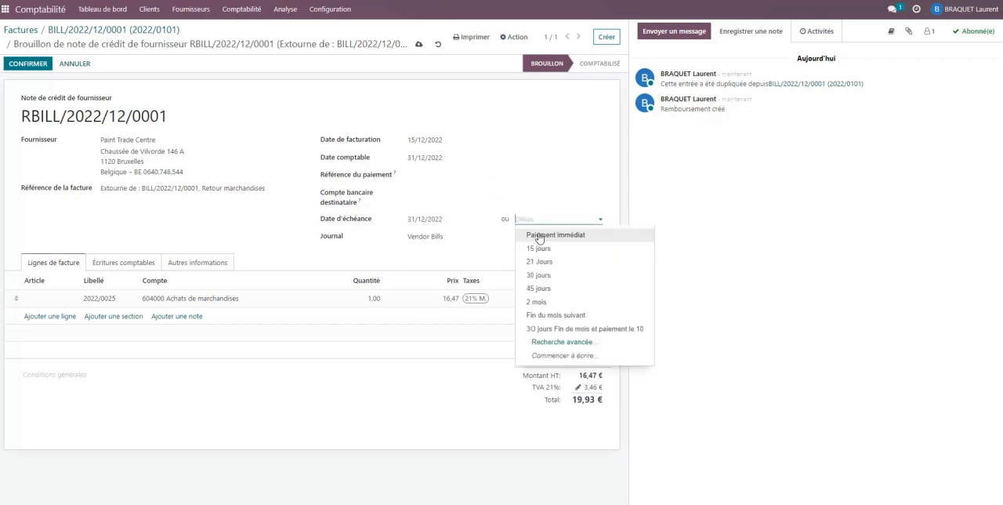
pyautogui.click(537, 233)
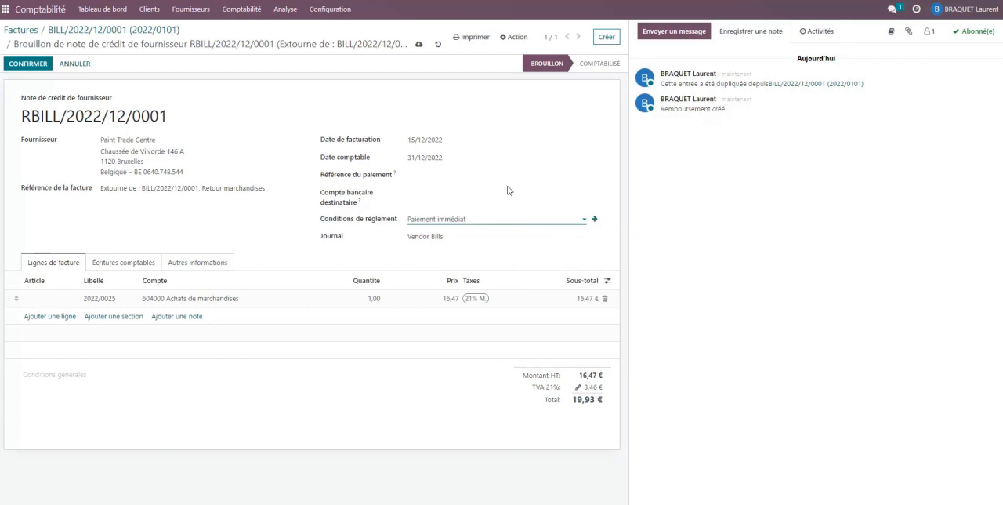
# Compare the draft's accounting entries with the PDF credit note and set the merchandise line's price to 13,61
pyautogui.click(134, 266)
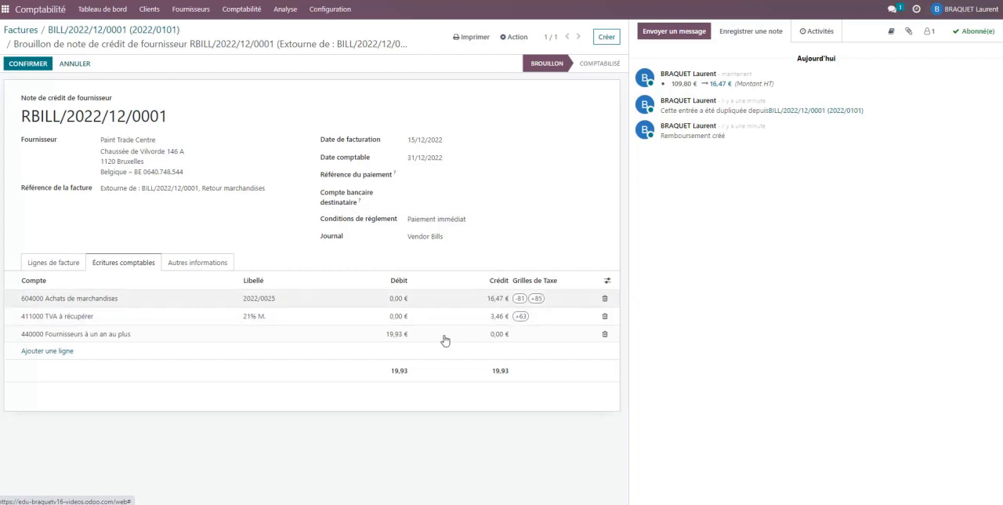
pyautogui.click(47, 262)
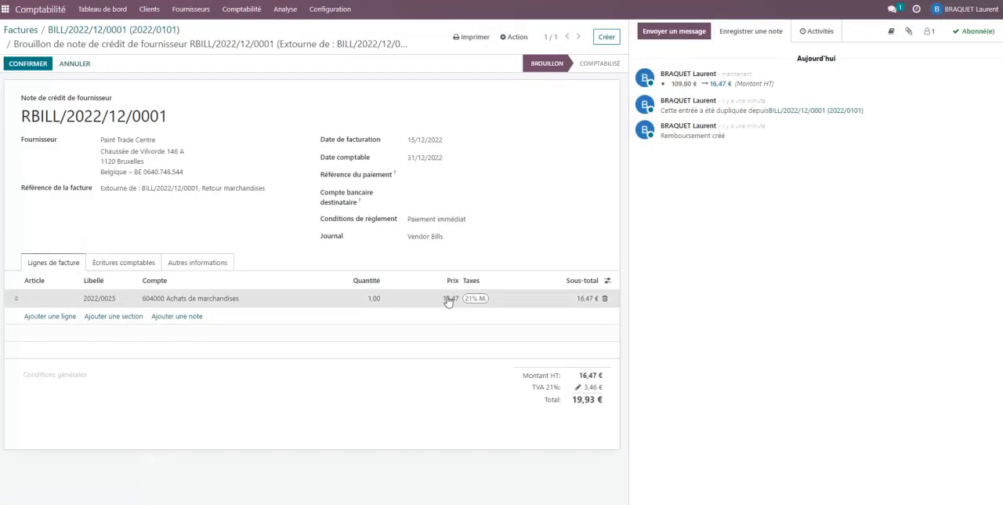
pyautogui.click(448, 298)
pyautogui.write('13,61')
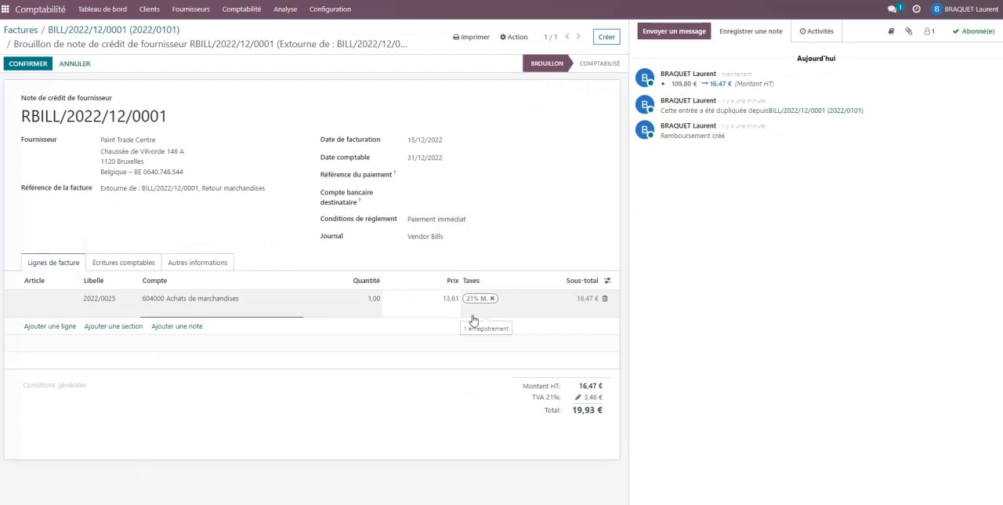
# Recheck the draft supplier credit note and confirm it to post it
pyautogui.click(123, 263)
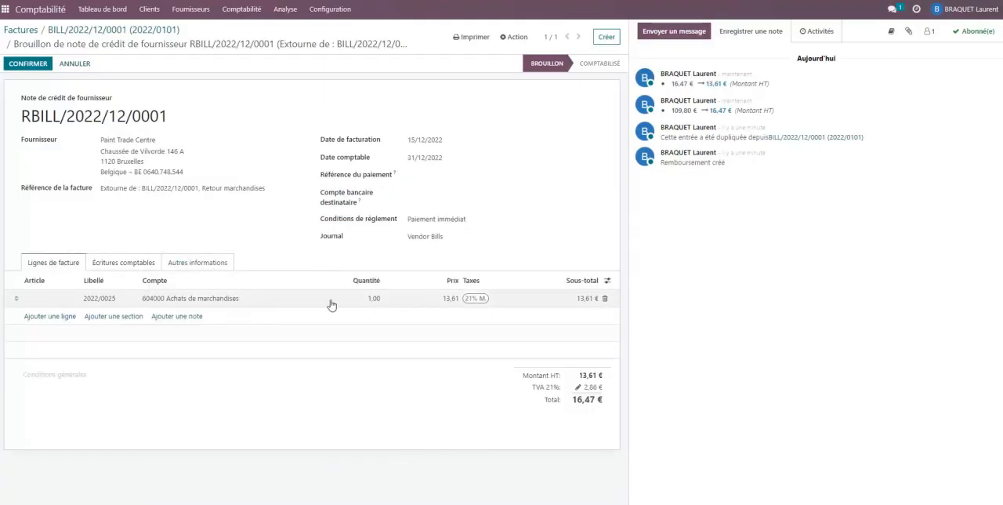
pyautogui.click(24, 66)
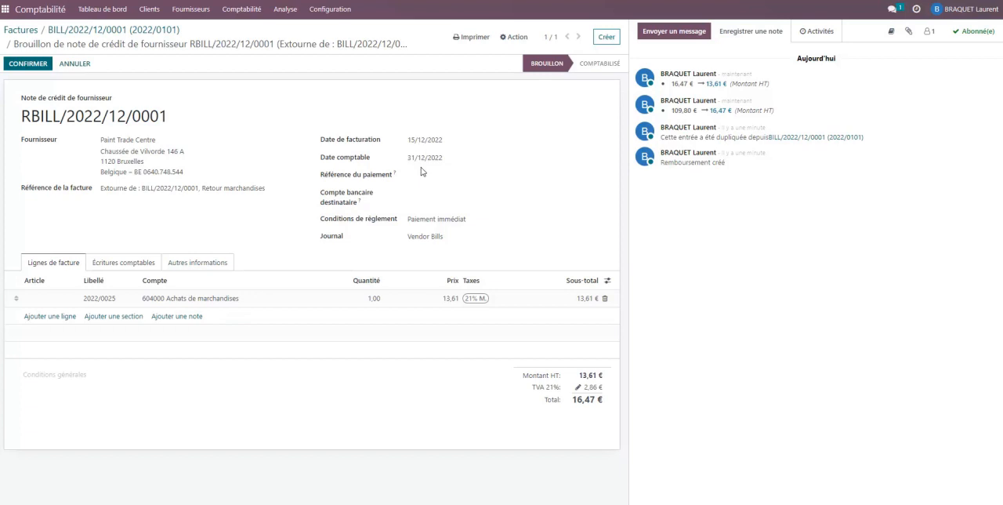
pyautogui.click(28, 66)
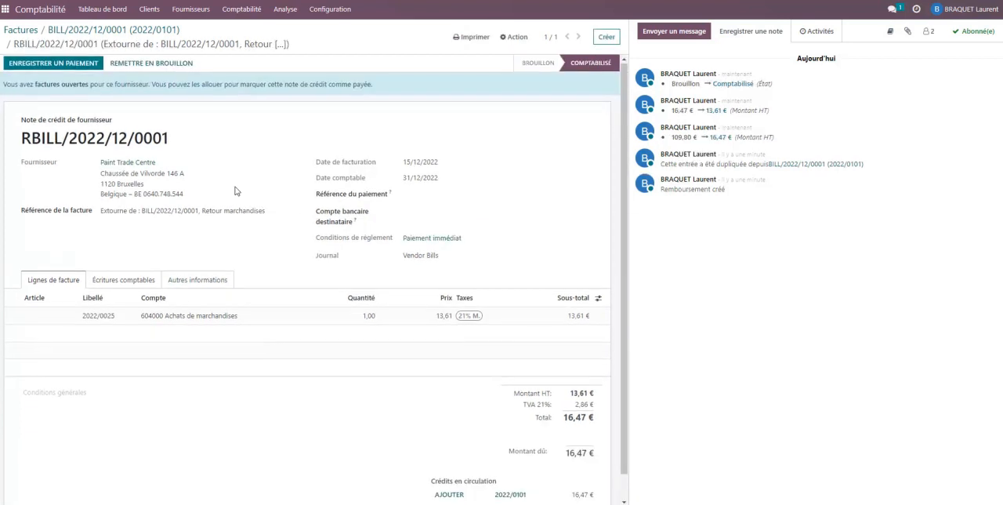
# Examine the posted credit note's open-invoices notice, totals, amount due and outstanding credits
pyautogui.scroll(-1, 245, 188)
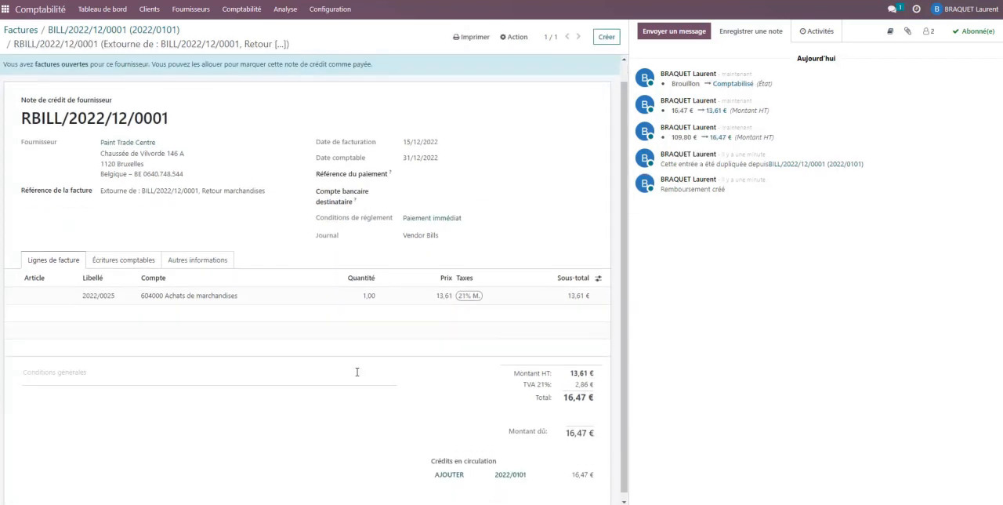
pyautogui.scroll(1, 359, 372)
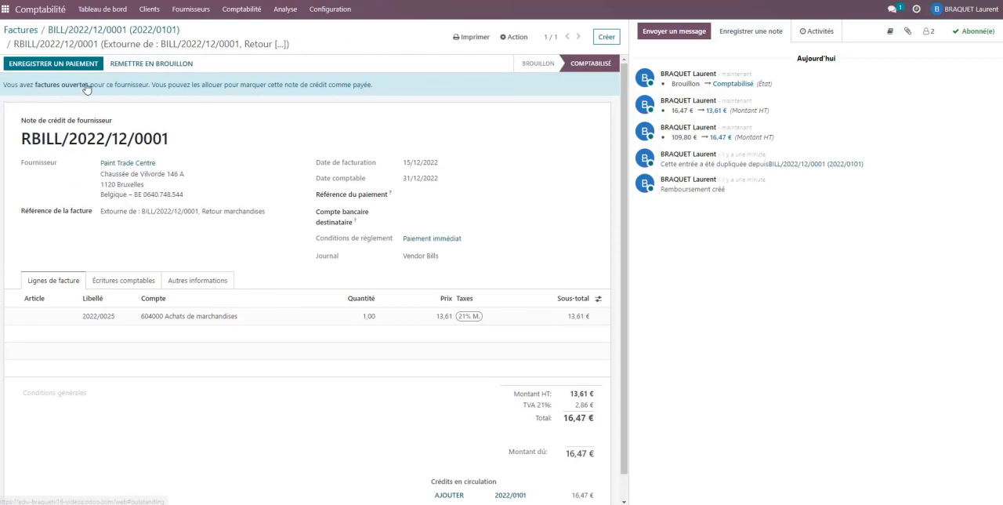
pyautogui.scroll(-1, 98, 83)
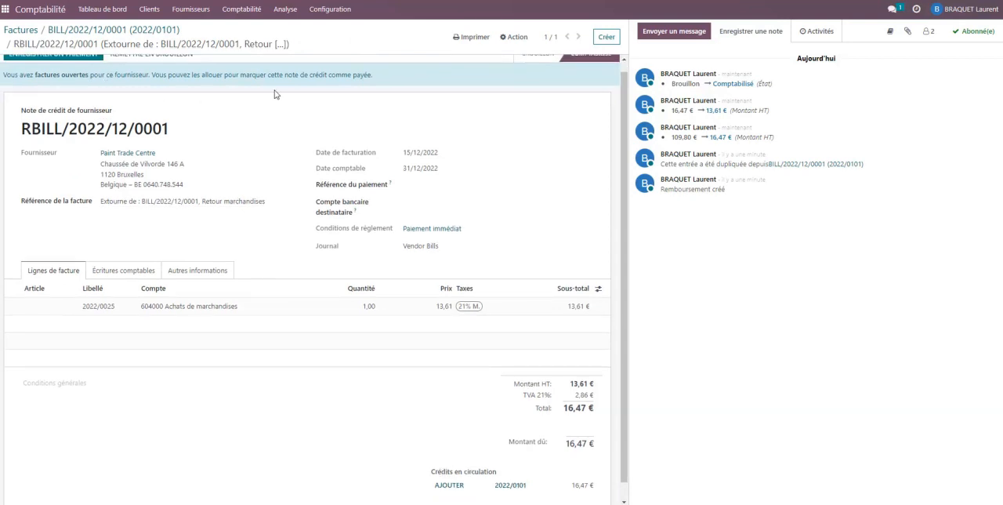
pyautogui.scroll(-1, 362, 96)
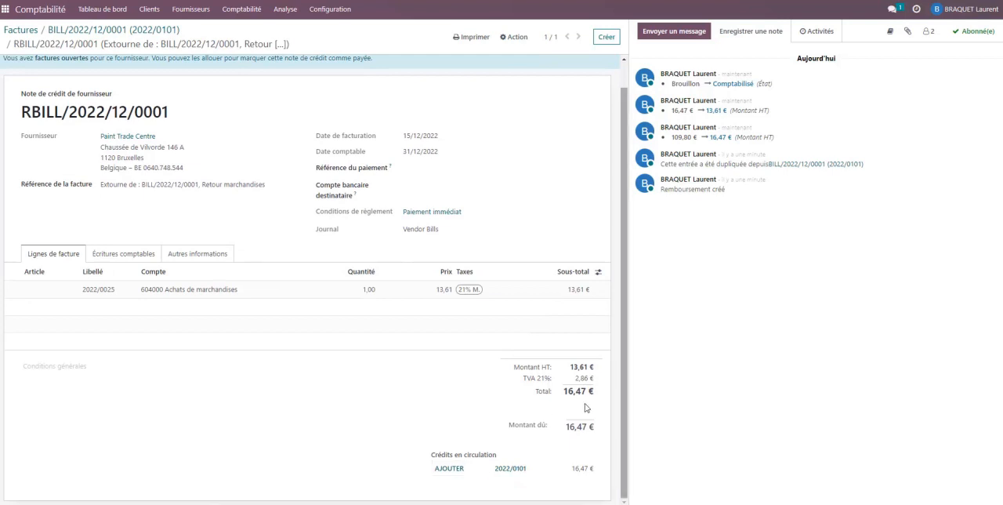
pyautogui.scroll(1, 519, 467)
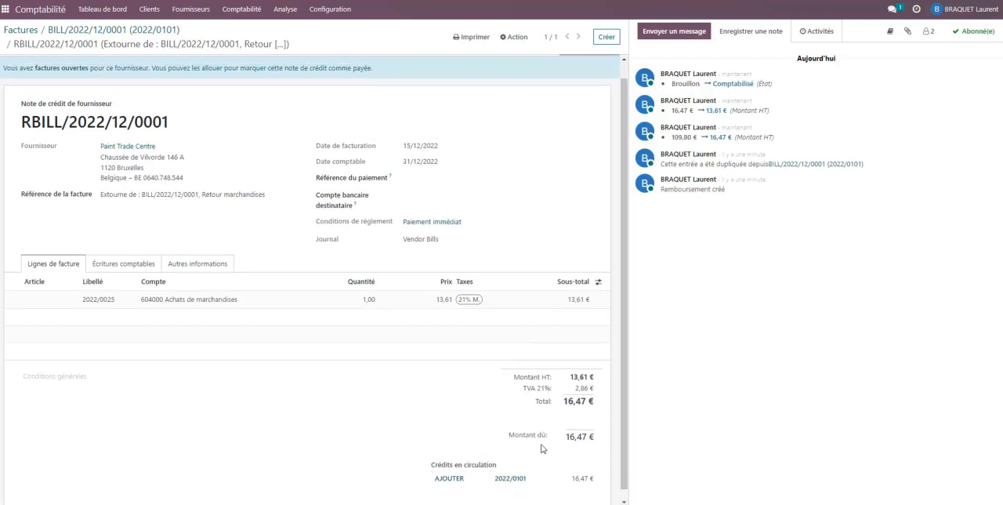
pyautogui.scroll(1, 558, 425)
pyautogui.scroll(-1, 556, 425)
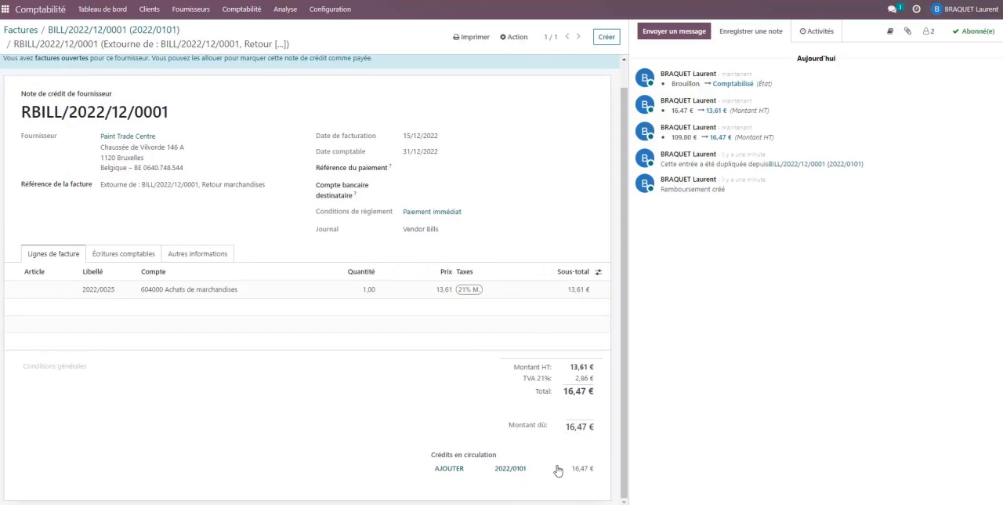
pyautogui.scroll(1, 572, 467)
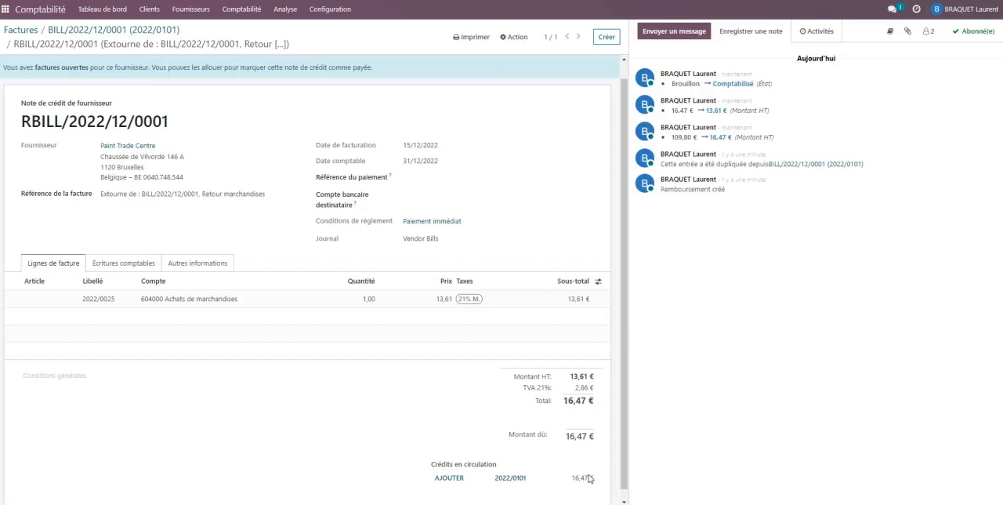
pyautogui.scroll(1, 580, 445)
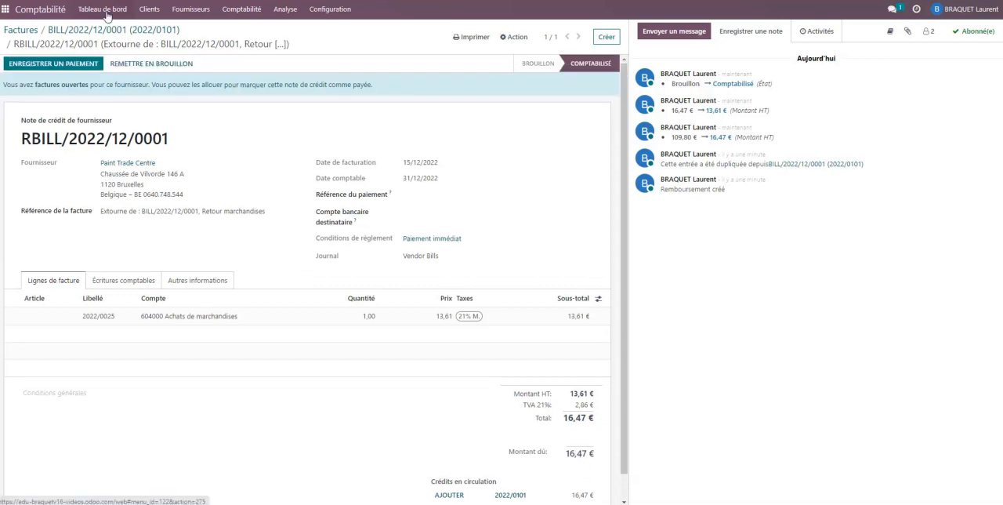
# Review the supplier bills list, then open the supplier credit notes list to compare payment statuses
pyautogui.click(105, 11)
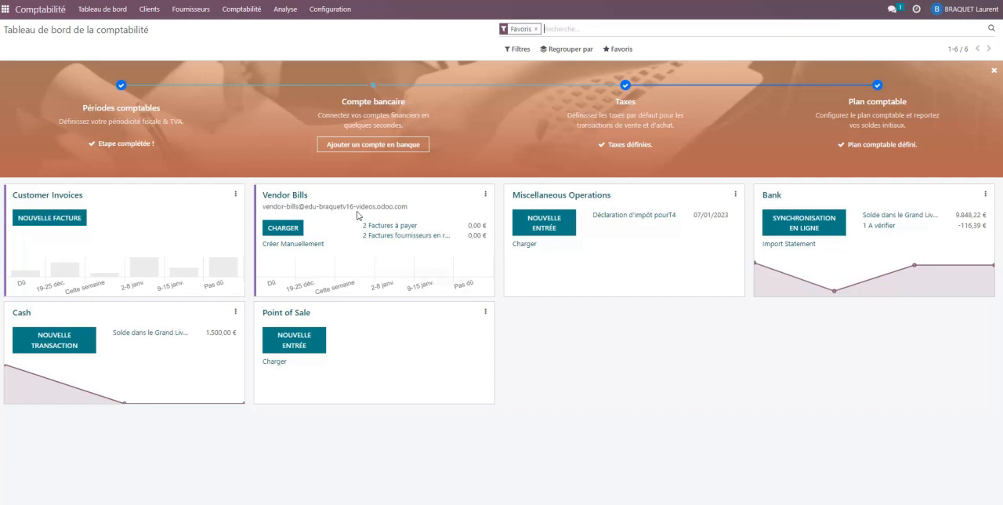
pyautogui.click(198, 11)
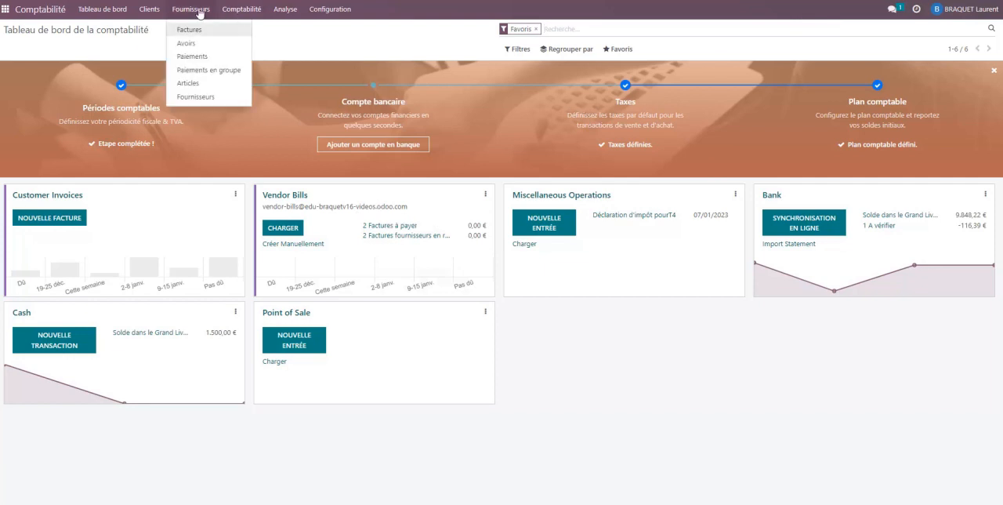
pyautogui.click(201, 31)
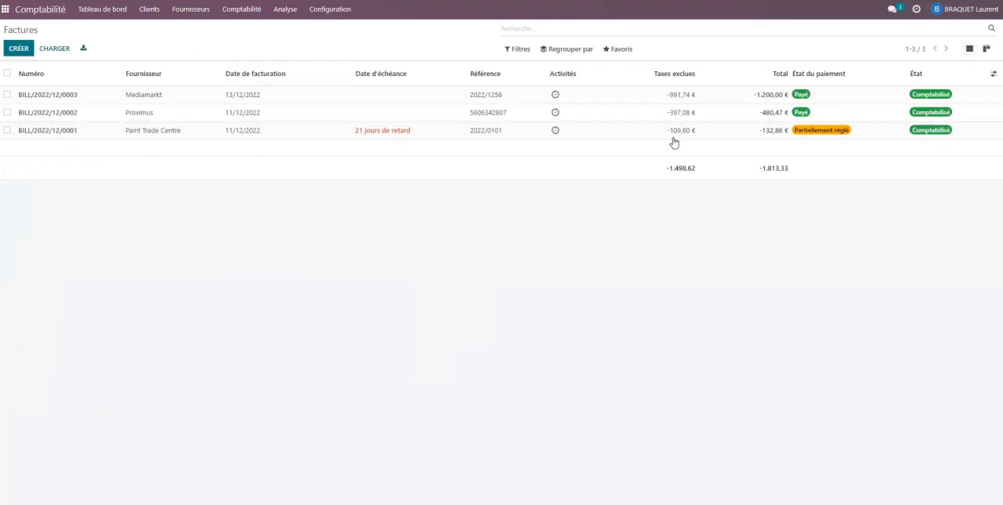
pyautogui.click(202, 9)
pyautogui.click(191, 43)
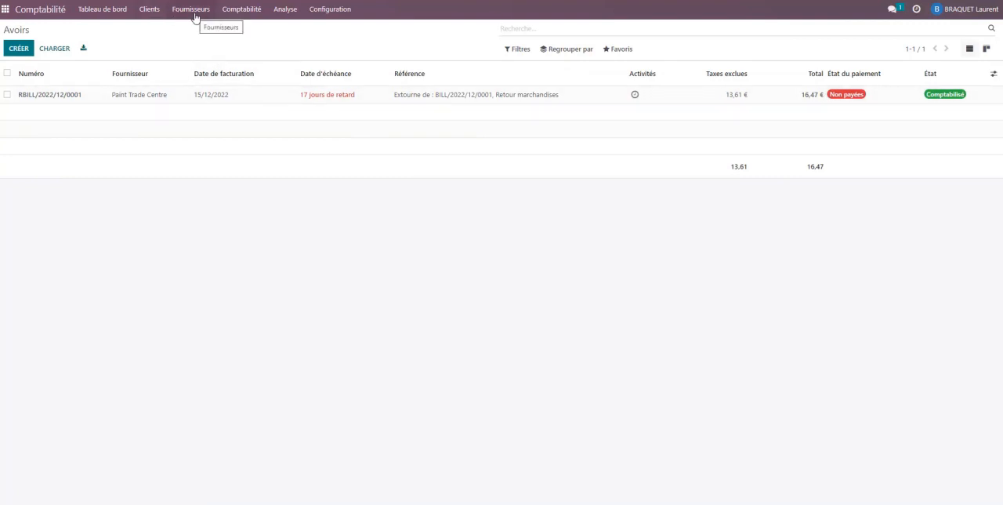
# Allocate the posted Paint Trade Centre credit note to the supplier's outstanding bill 2022/0101
pyautogui.click(209, 97)
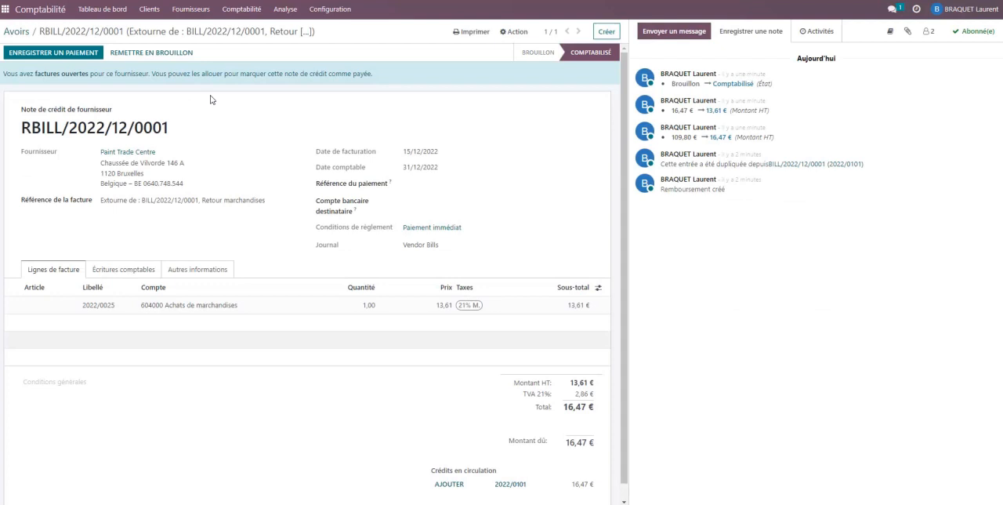
pyautogui.scroll(-1, 435, 368)
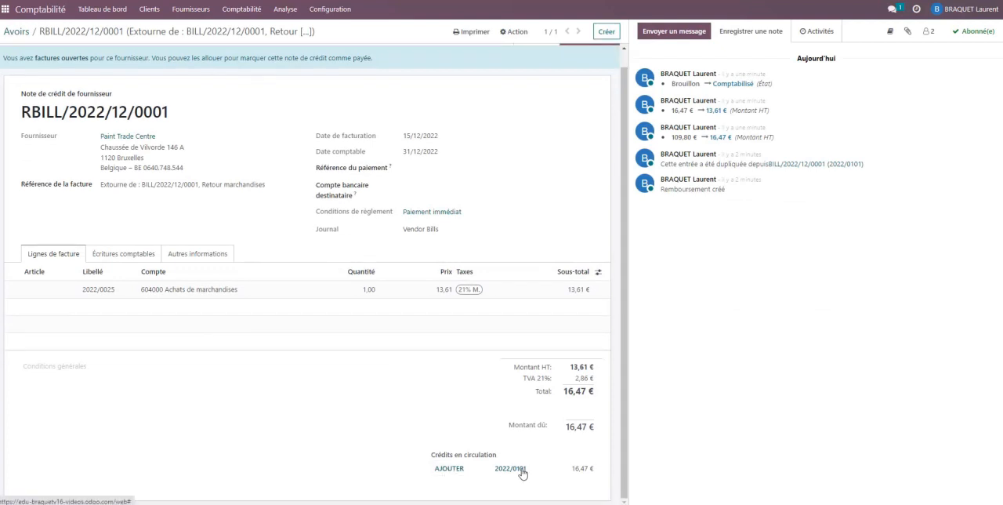
pyautogui.click(448, 469)
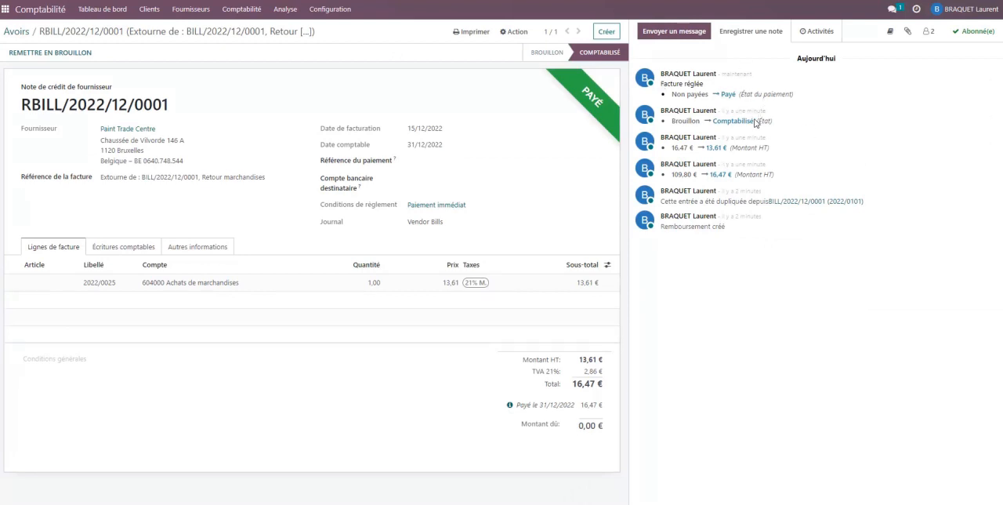
# Check the Paint Trade Centre bill's payment status in the supplier bills list and inspect its payments and amount due
pyautogui.click(190, 9)
pyautogui.click(189, 30)
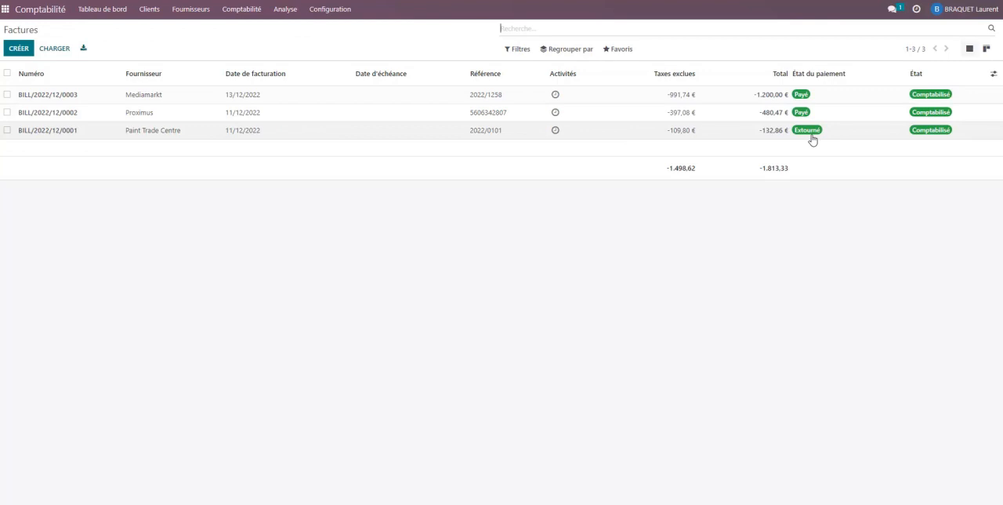
pyautogui.click(267, 135)
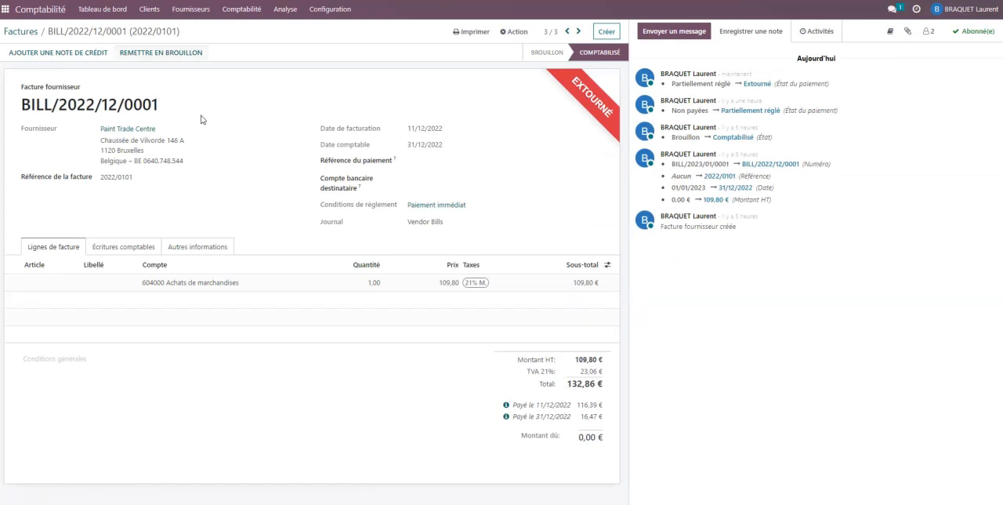
# Mark the Paint Trade Centre bank payment awaiting verification as checked in the bank reconciliation
pyautogui.click(100, 9)
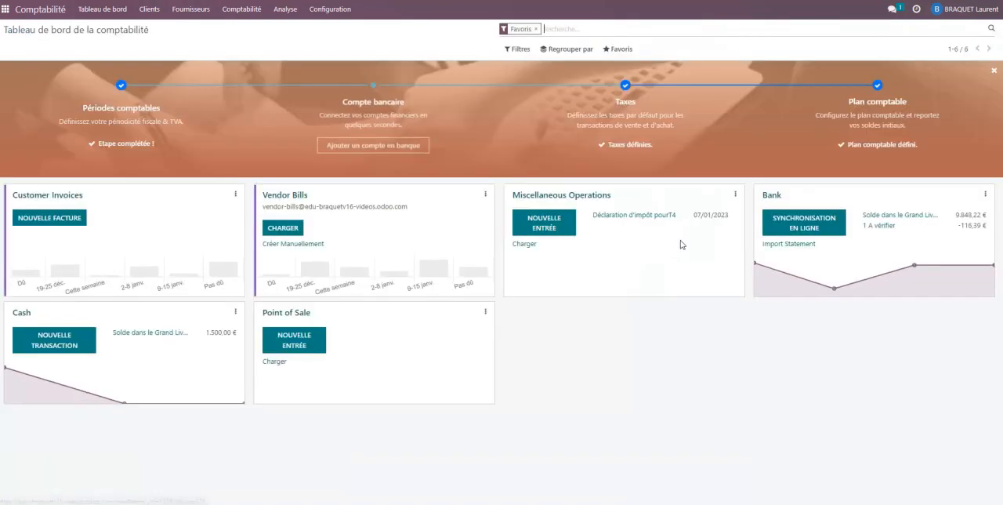
pyautogui.click(878, 225)
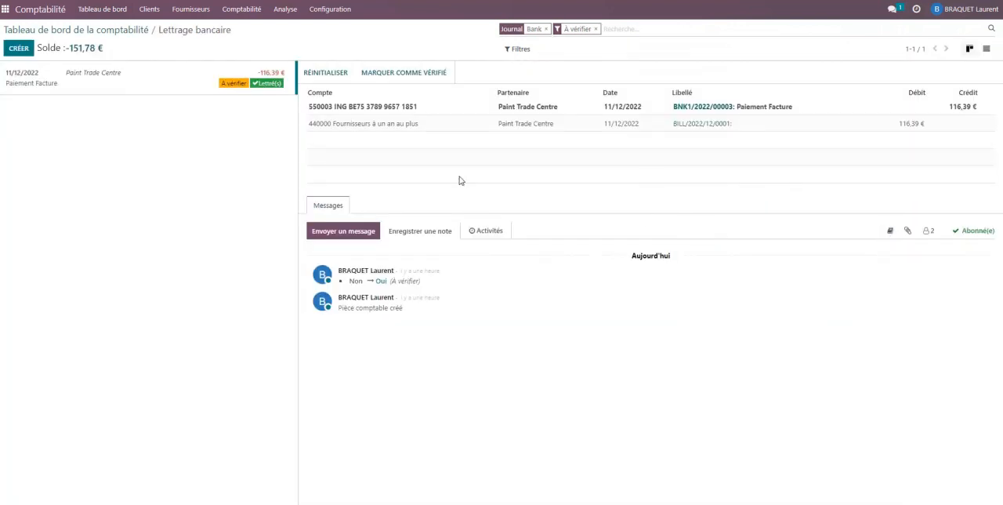
pyautogui.click(396, 75)
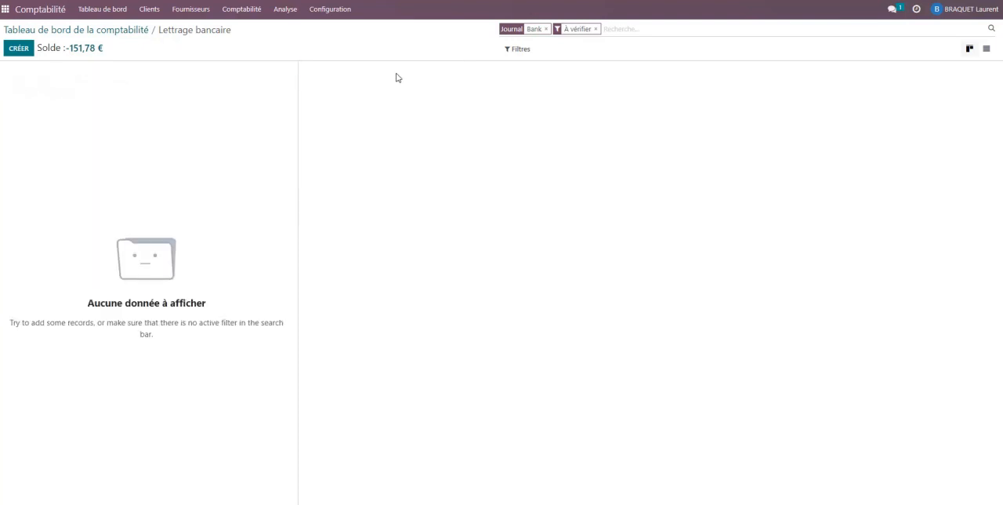
# Open the Salon de coiffure Marie invoice from the customer invoices list and look at its credit note option
pyautogui.click(112, 9)
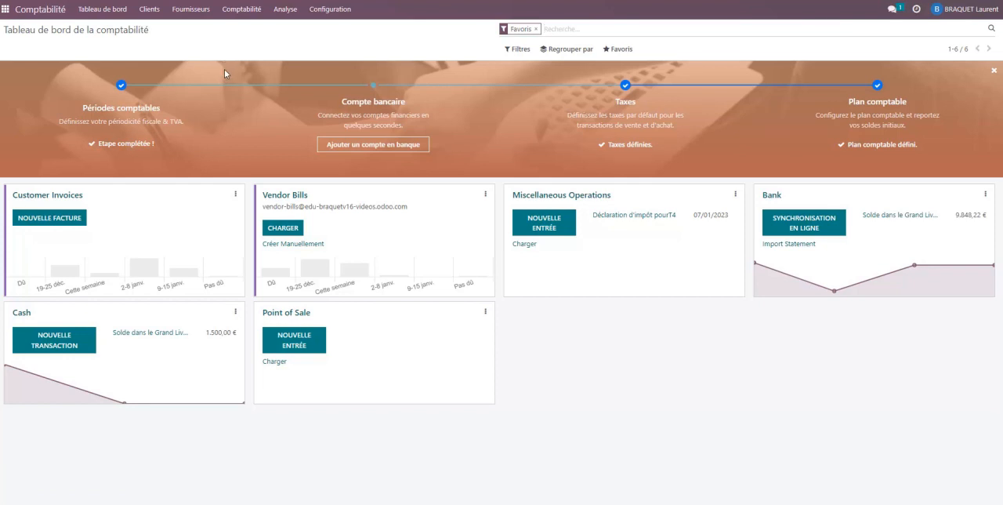
pyautogui.click(149, 11)
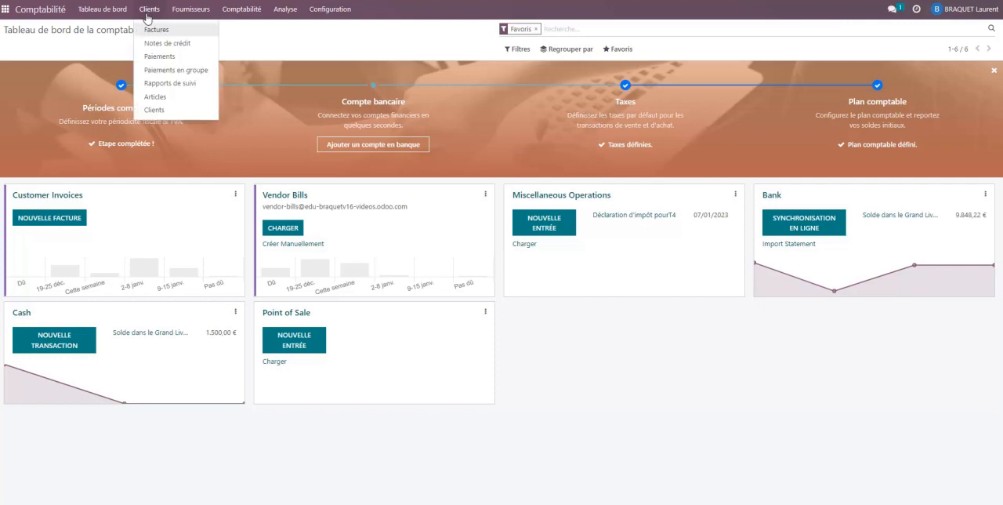
pyautogui.click(152, 33)
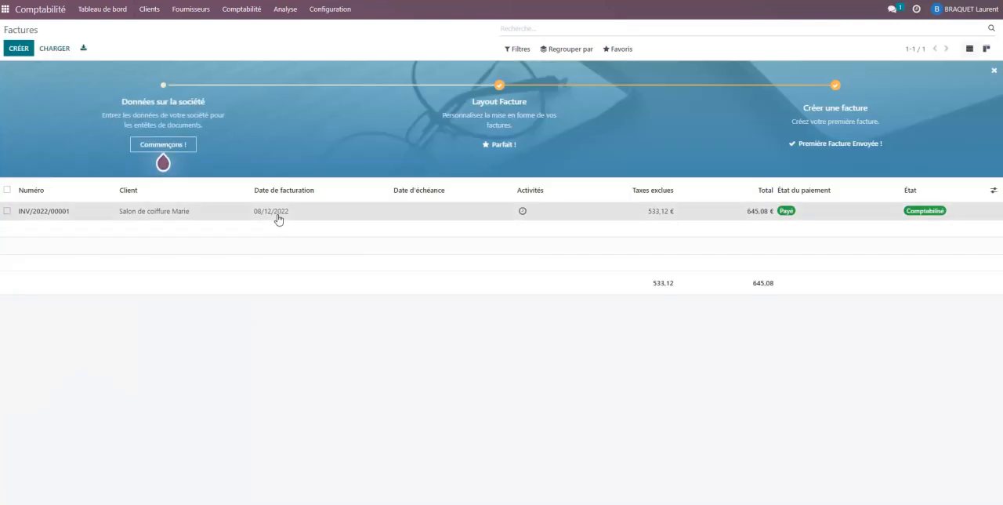
pyautogui.click(279, 214)
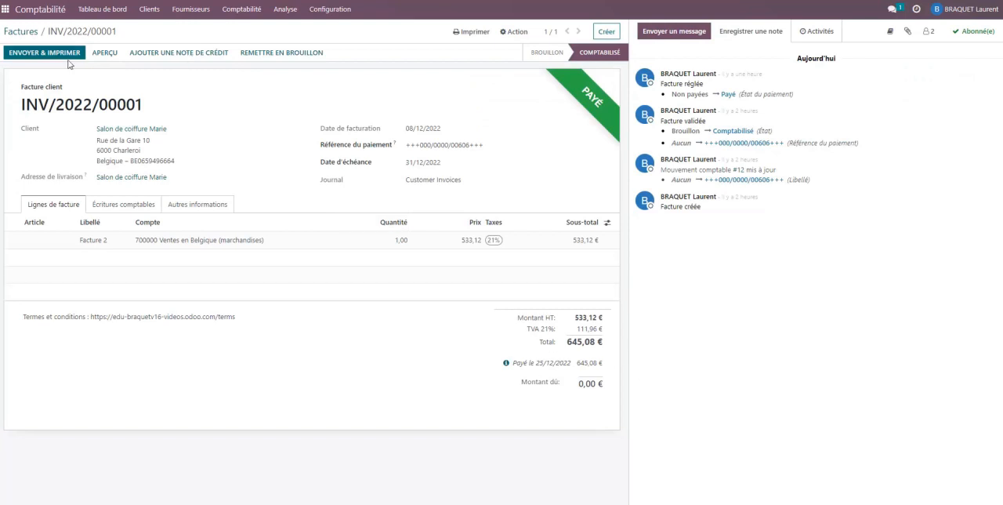
# Examine Doc1.pdf for the customer credit note's date, discount, VAT and accounting entries, and return to the accounting dashboard
pyautogui.click(103, 9)
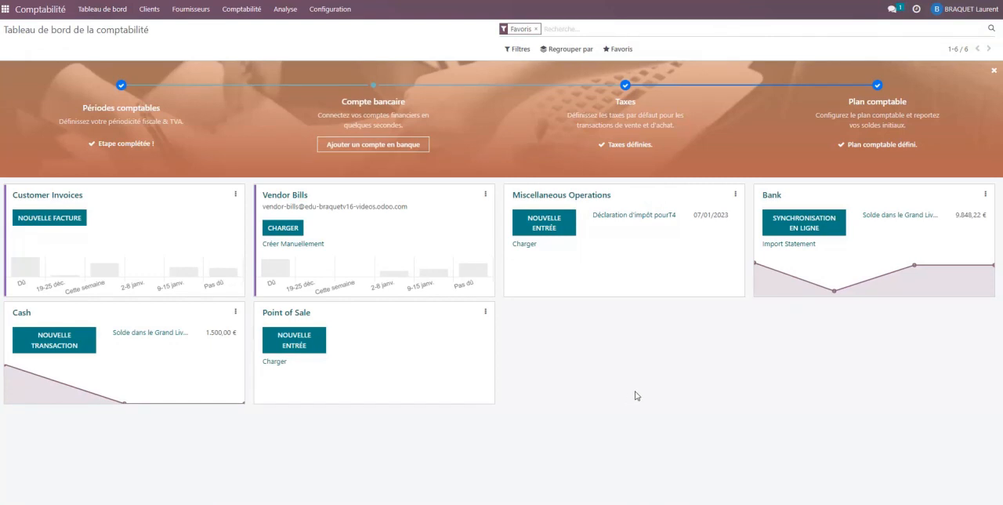
pyautogui.moveTo(471, 504)
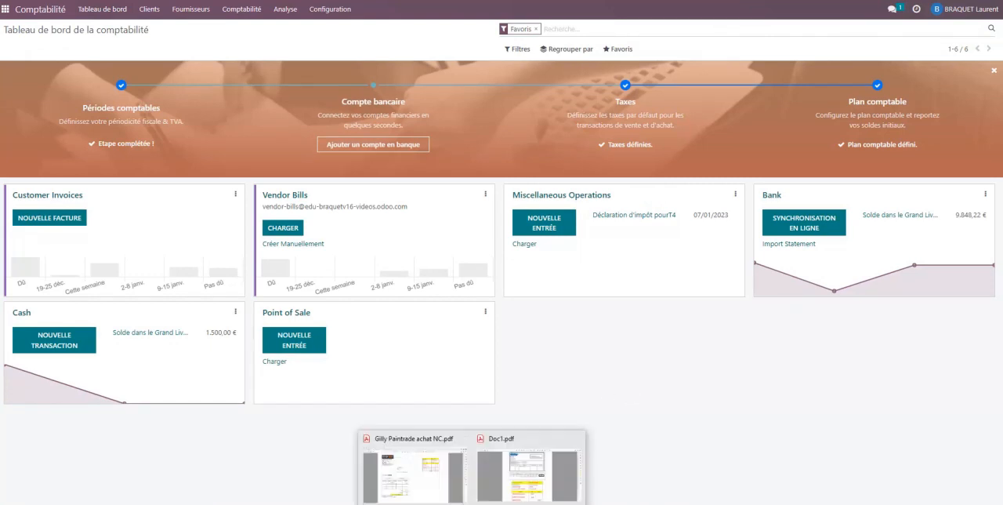
pyautogui.click(502, 484)
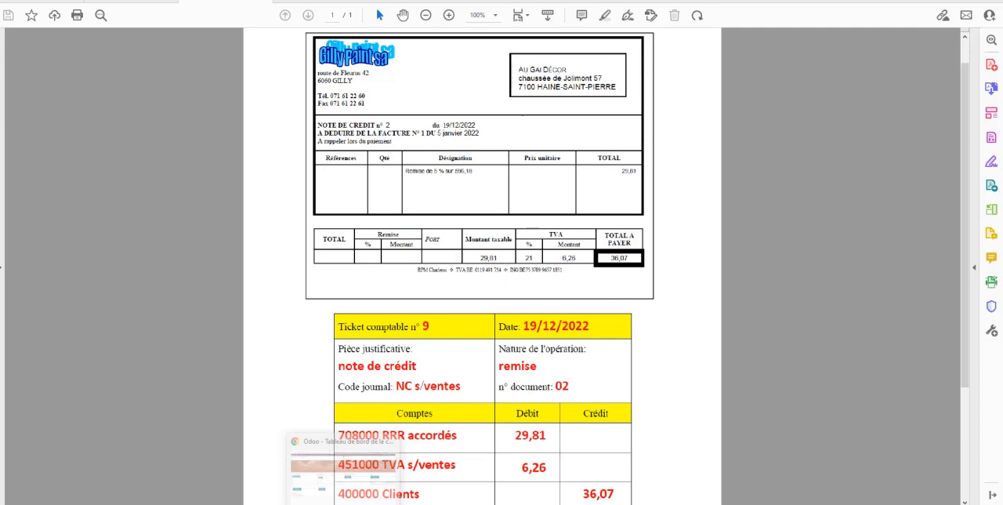
pyautogui.click(342, 502)
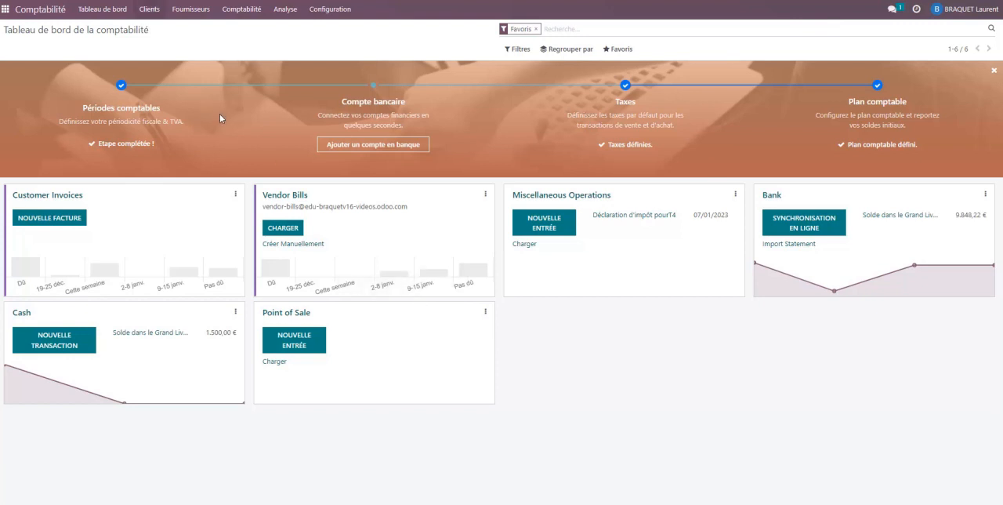
# Start a new customer credit note from the customer credit notes list
pyautogui.click(153, 11)
pyautogui.click(173, 46)
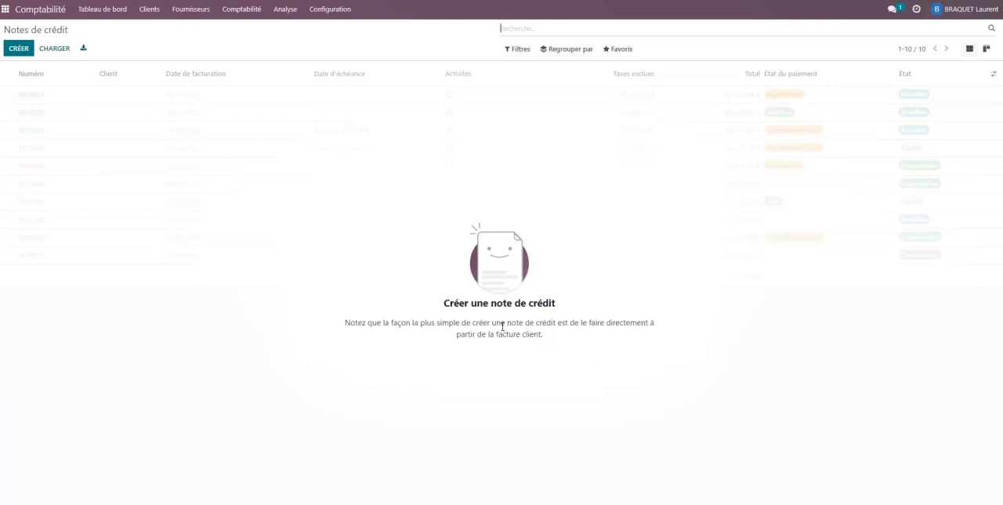
pyautogui.click(16, 48)
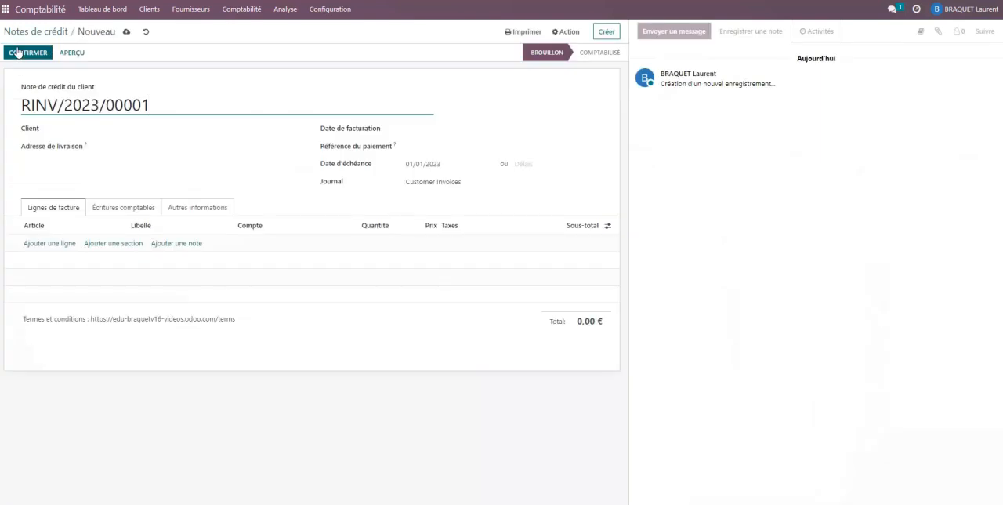
# Enter Au Gay Décor as the credit note's customer and open a new partner record for it, checking the name against the PDF
pyautogui.click(149, 130)
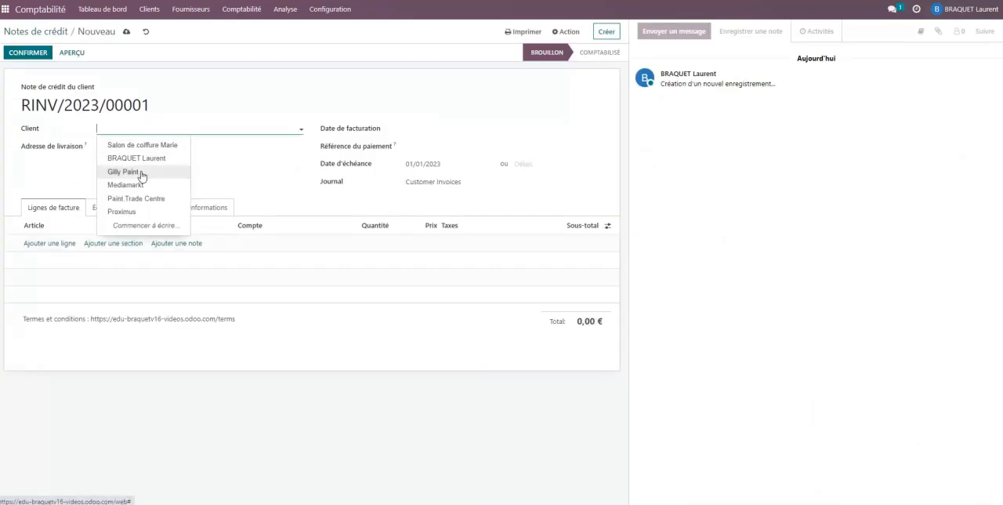
pyautogui.click(143, 128)
pyautogui.write('A')
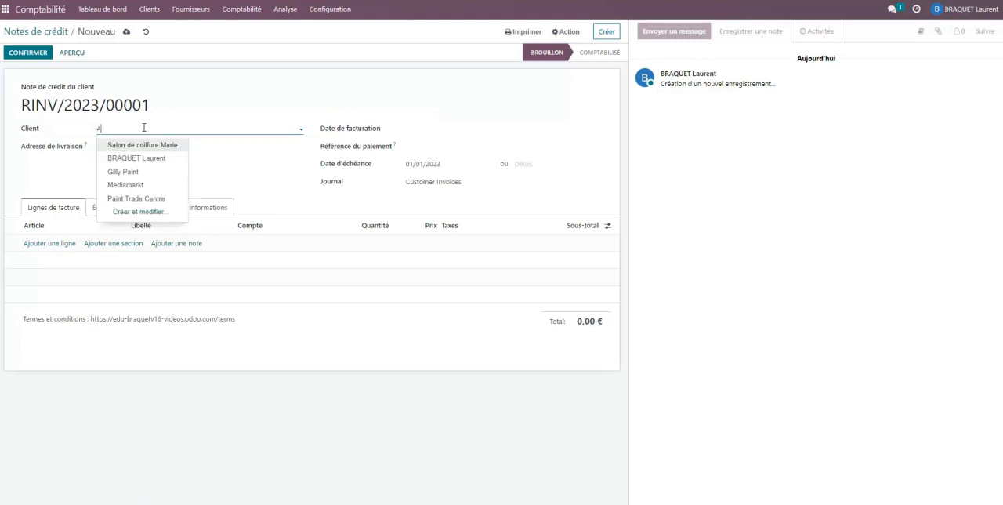
pyautogui.write('u G')
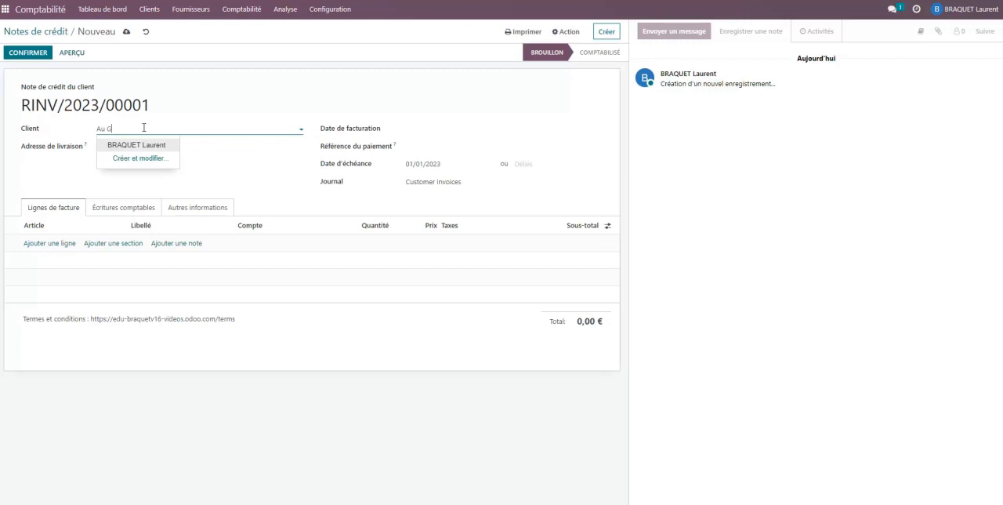
pyautogui.write('ay Décor')
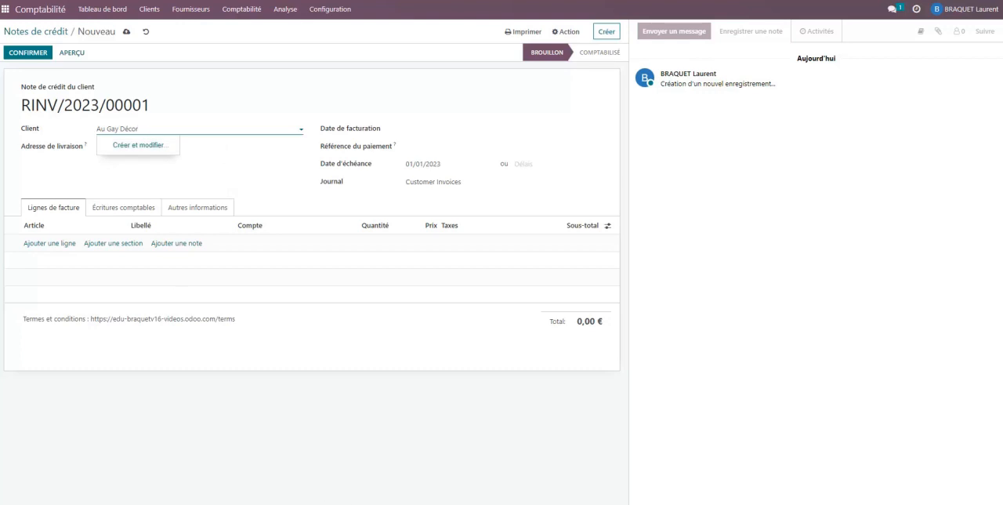
pyautogui.click(513, 486)
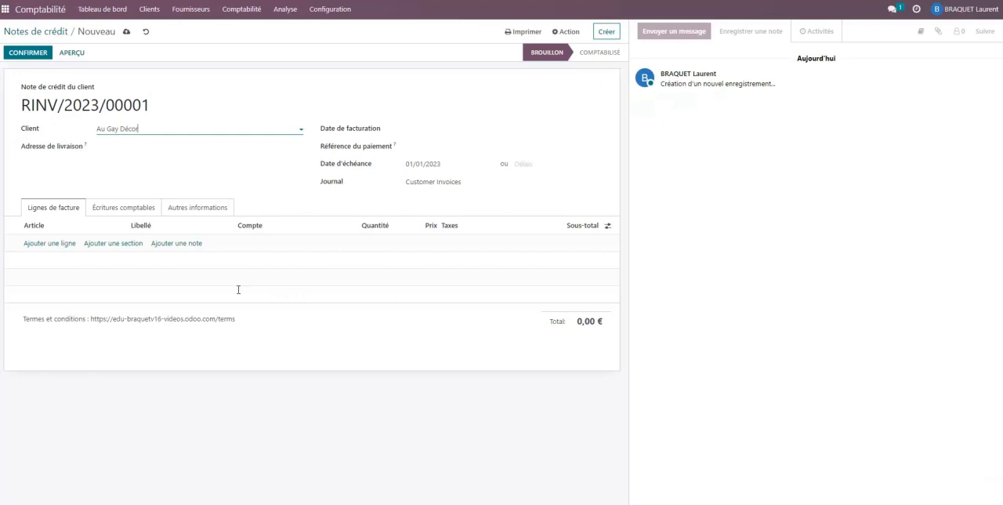
pyautogui.click(210, 129)
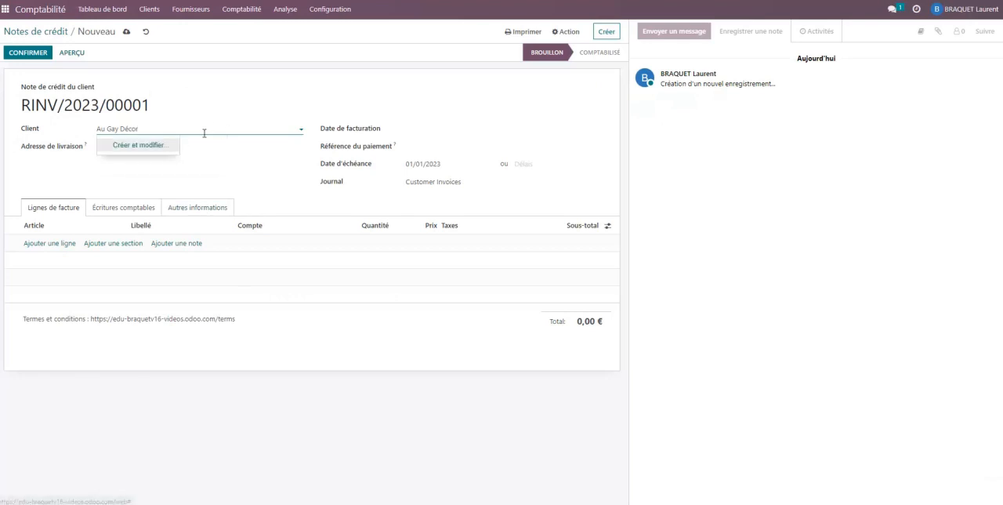
pyautogui.click(144, 146)
# Enter the new partner's street address, capitalizing the street name
pyautogui.click(301, 136)
pyautogui.write('d')
pyautogui.write('hausseé de j')
pyautogui.write('olimont 107')
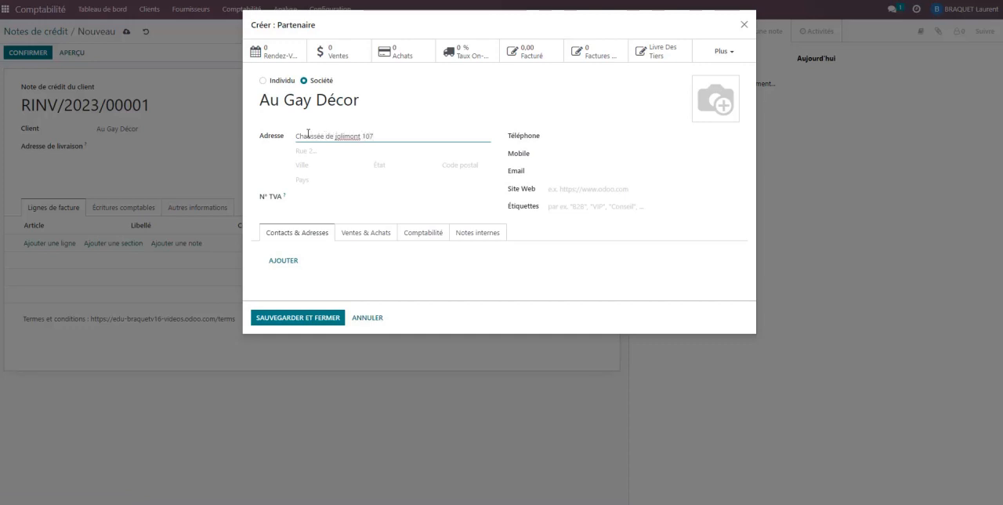
pyautogui.press('Left')
pyautogui.press('Left')
pyautogui.press('Left')
pyautogui.press('Left')
pyautogui.press('Left')
pyautogui.press('Left')
pyautogui.press('Left')
pyautogui.press('Left')
pyautogui.press('Left')
pyautogui.press('Left')
pyautogui.press('Left')
pyautogui.press('BackSpace')
pyautogui.write('J')
# Complete the partner's postal code and city from the PDF credit note and save the new customer
pyautogui.click(508, 484)
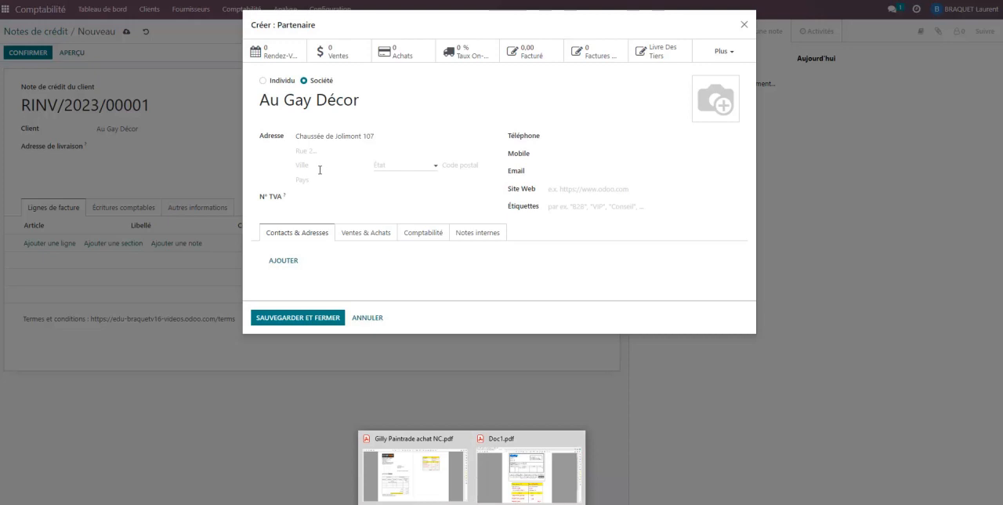
pyautogui.click(451, 164)
pyautogui.write('7100')
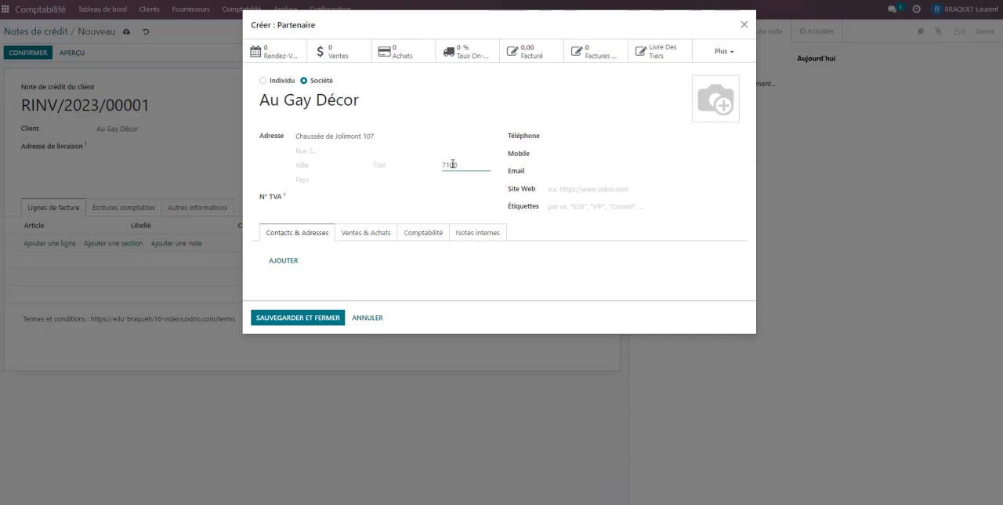
pyautogui.click(324, 163)
pyautogui.write('HAINE SAINT PIERRE')
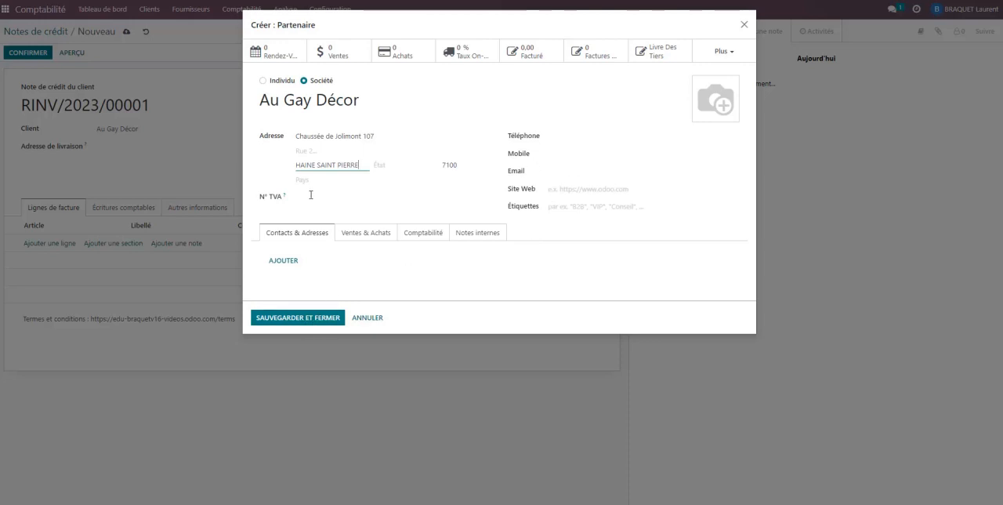
pyautogui.click(296, 319)
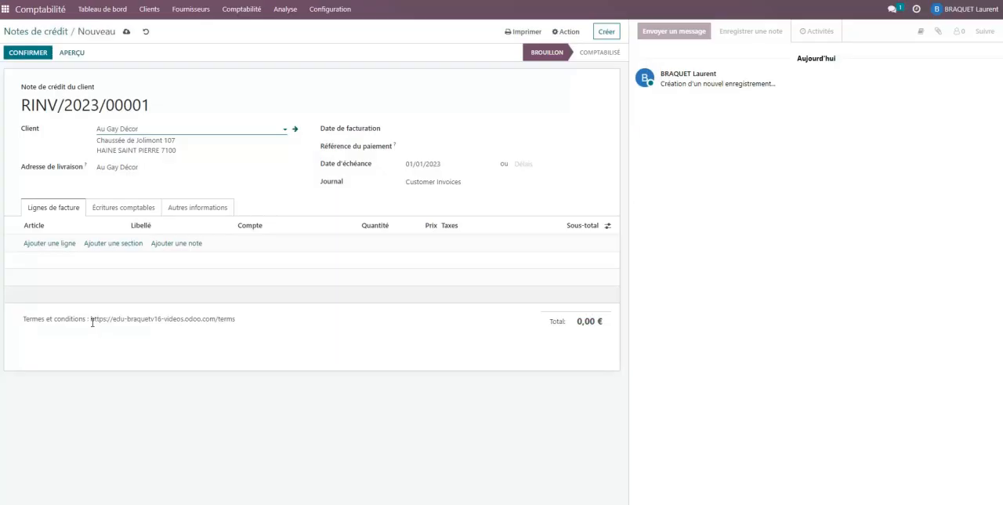
# Add an invoice line to the credit note and assign it account 708000 Remises, ristournes et rabais accordés
pyautogui.click(44, 242)
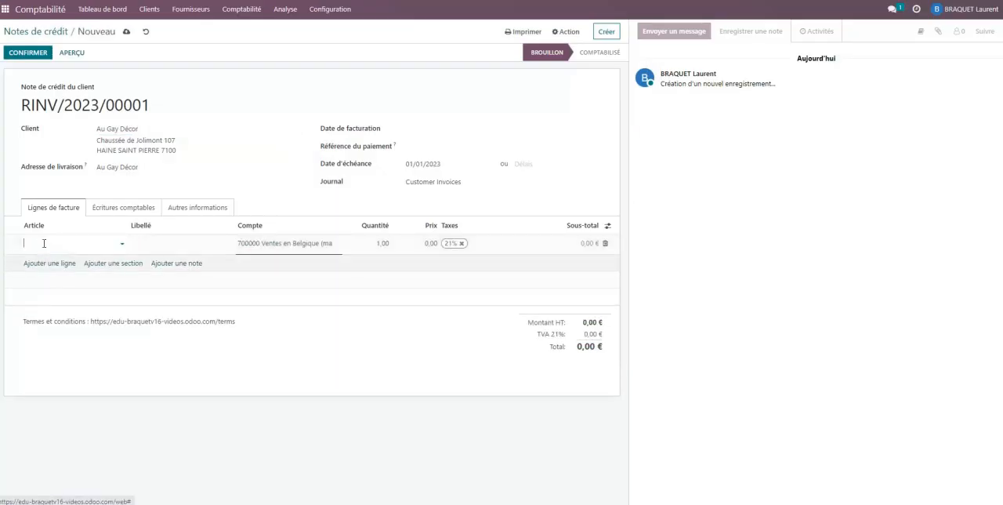
pyautogui.click(266, 243)
pyautogui.write('708')
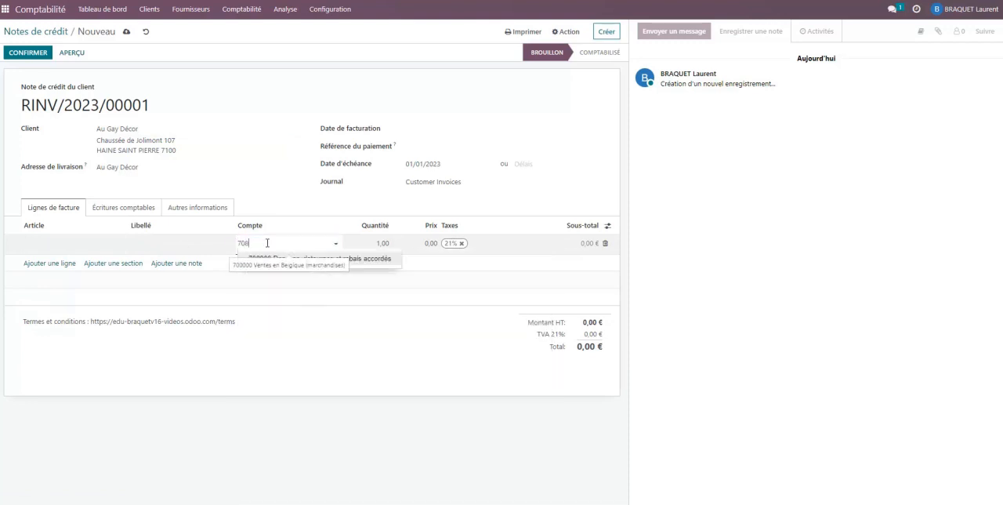
pyautogui.click(313, 258)
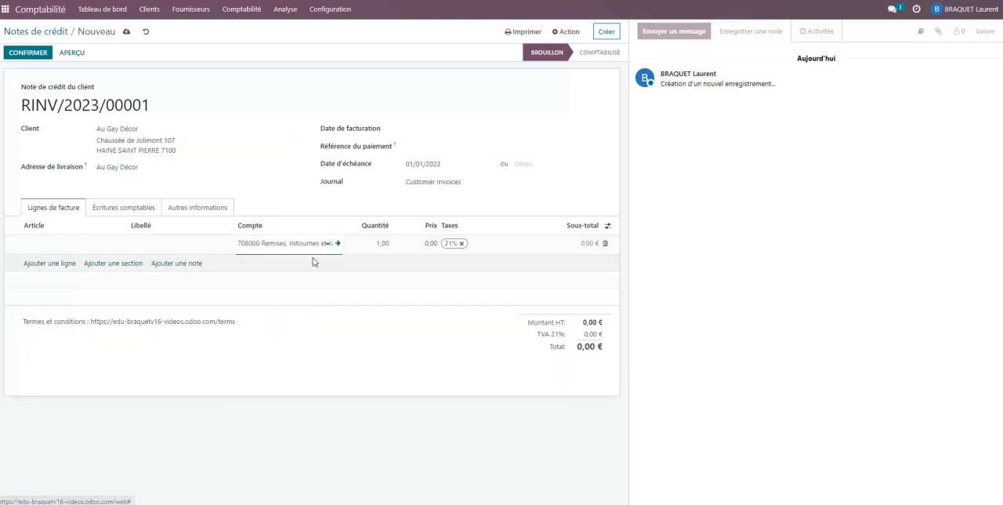
# Check the discount amount in the PDF credit note and set the line's price to 29,81
pyautogui.hotkey('alt', 'Tab')
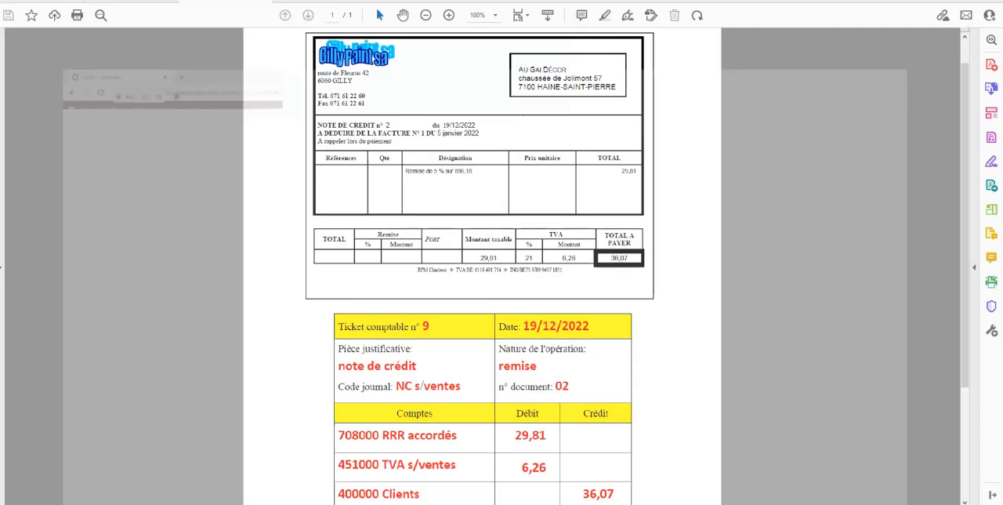
pyautogui.hotkey('alt', 'Tab')
pyautogui.click(418, 242)
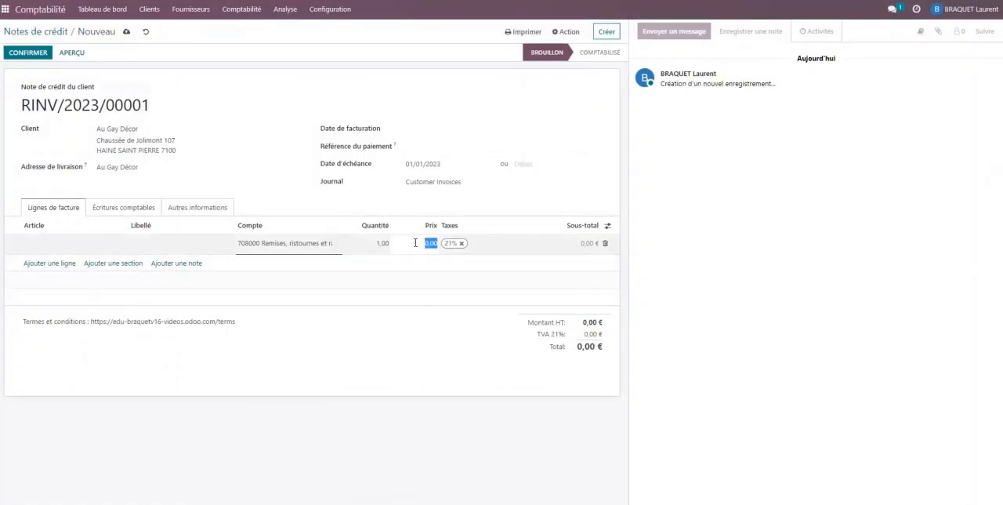
pyautogui.write('2')
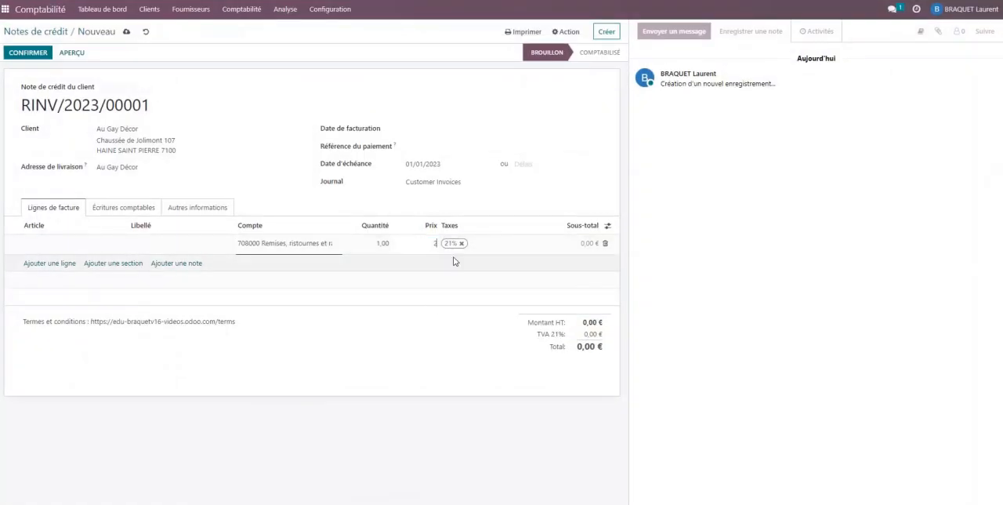
pyautogui.write('9,81')
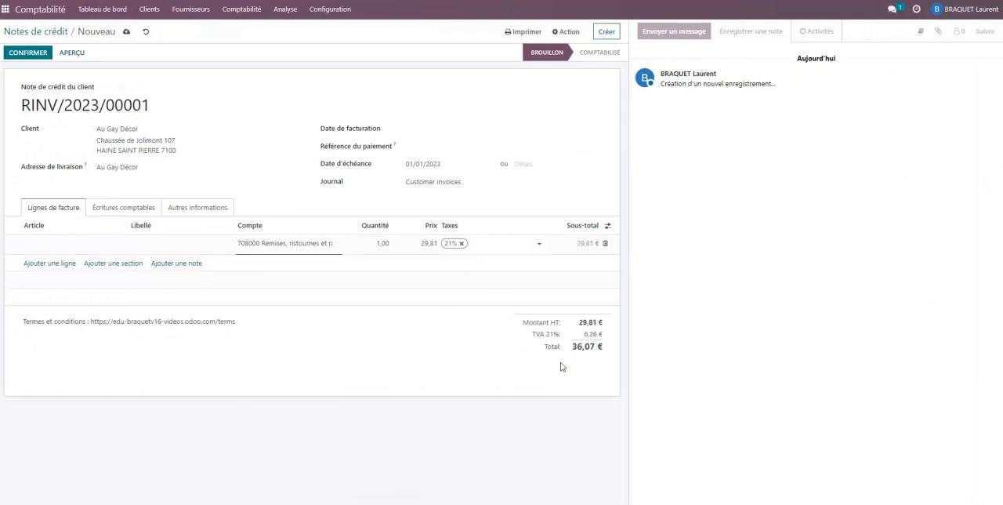
# Check the credit note number in the PDF and enter "NC 2" as the line's label
pyautogui.hotkey('alt', 'Tab')
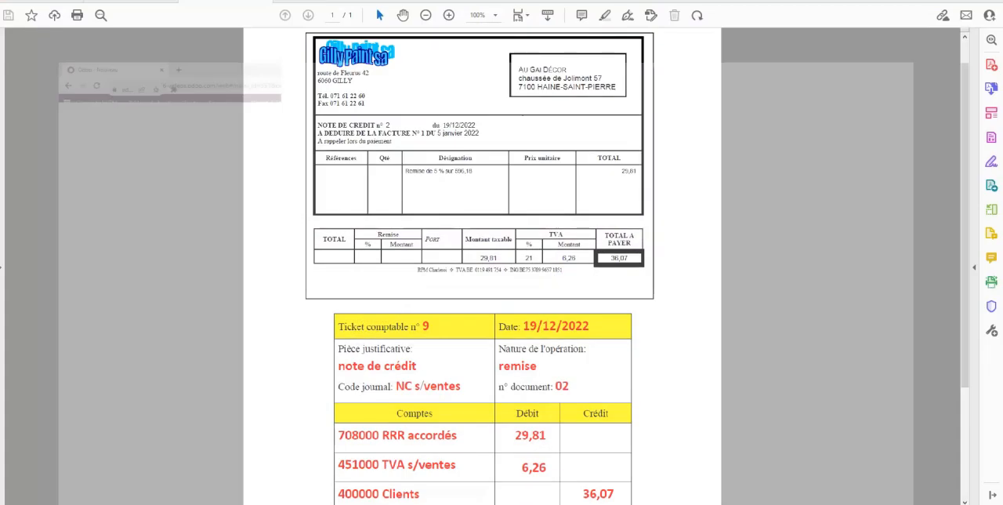
pyautogui.hotkey('alt', 'Tab')
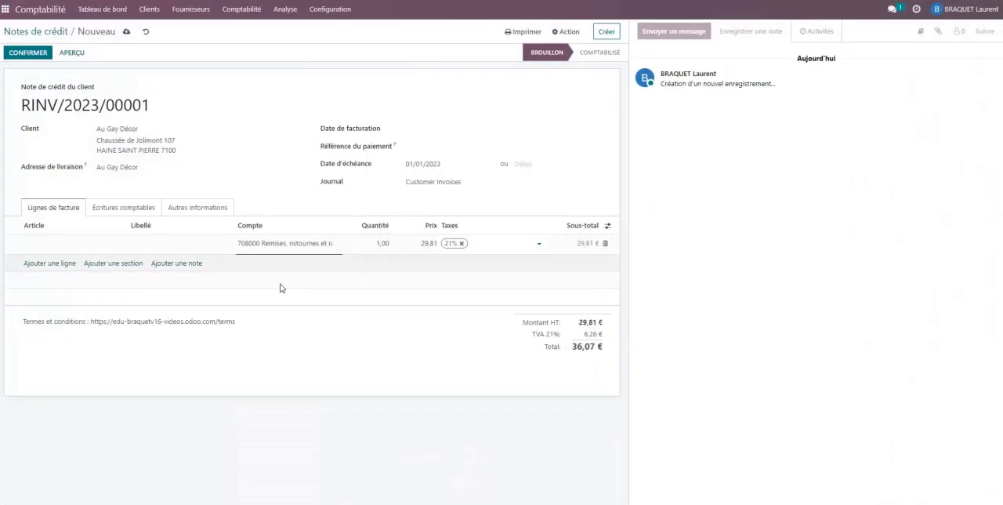
pyautogui.click(159, 243)
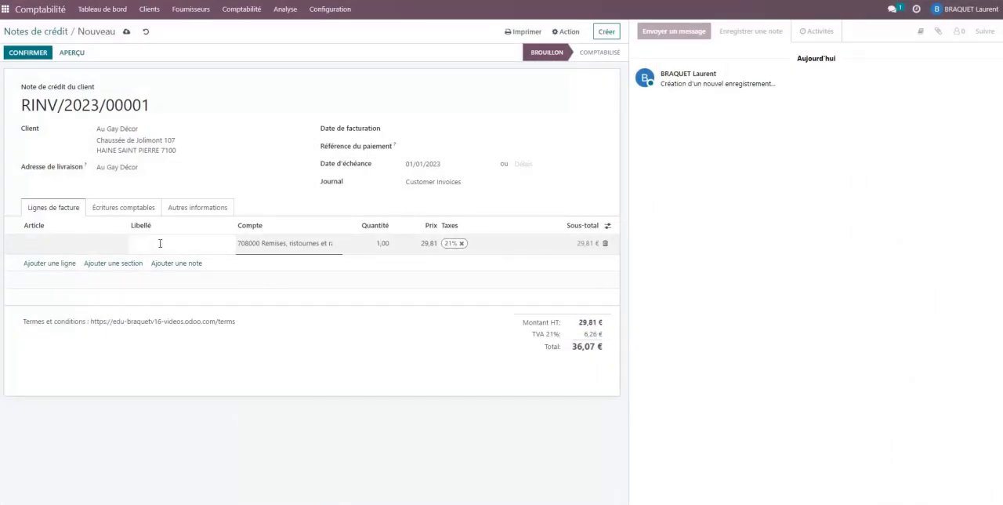
pyautogui.write('NC 2')
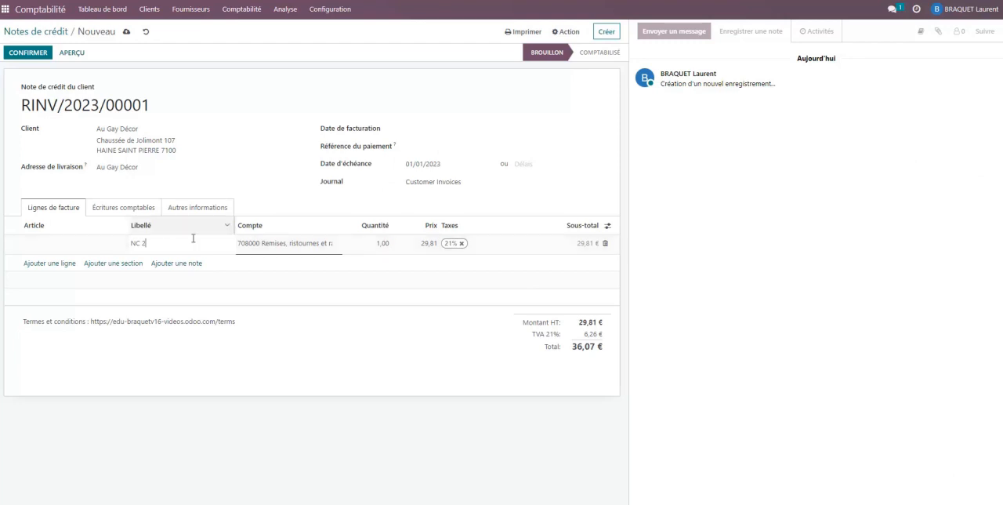
# Check the document date in the PDF and set the credit note's invoice date to 19/12/2022
pyautogui.click(358, 504)
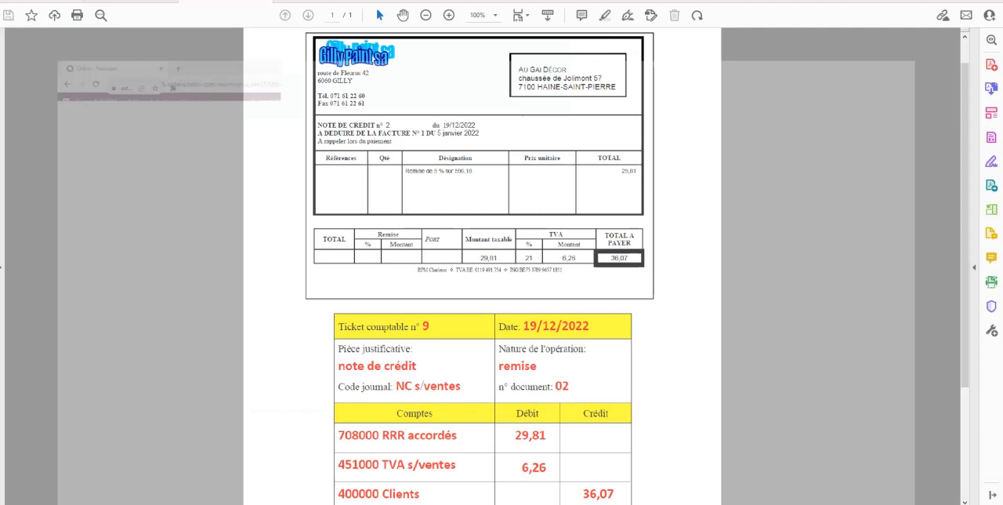
pyautogui.click(358, 504)
pyautogui.click(434, 134)
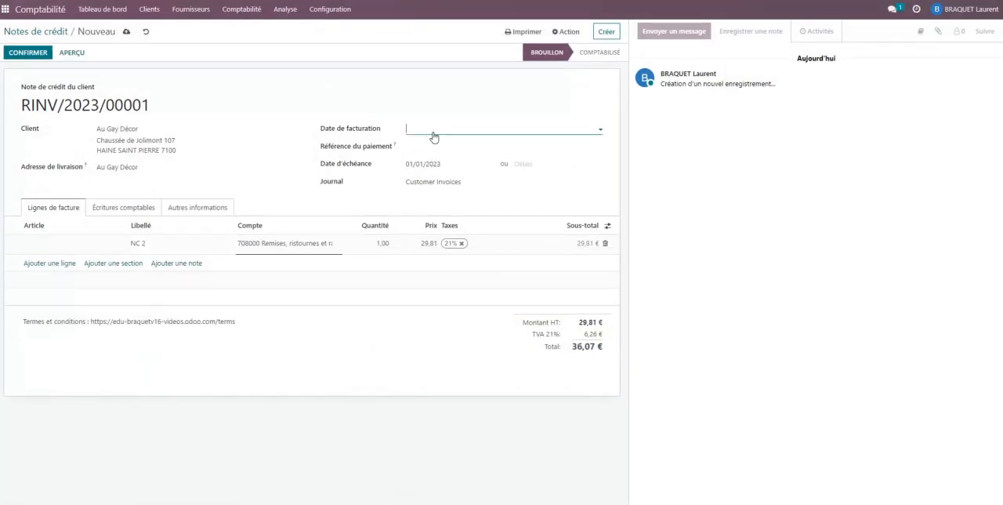
pyautogui.click(415, 147)
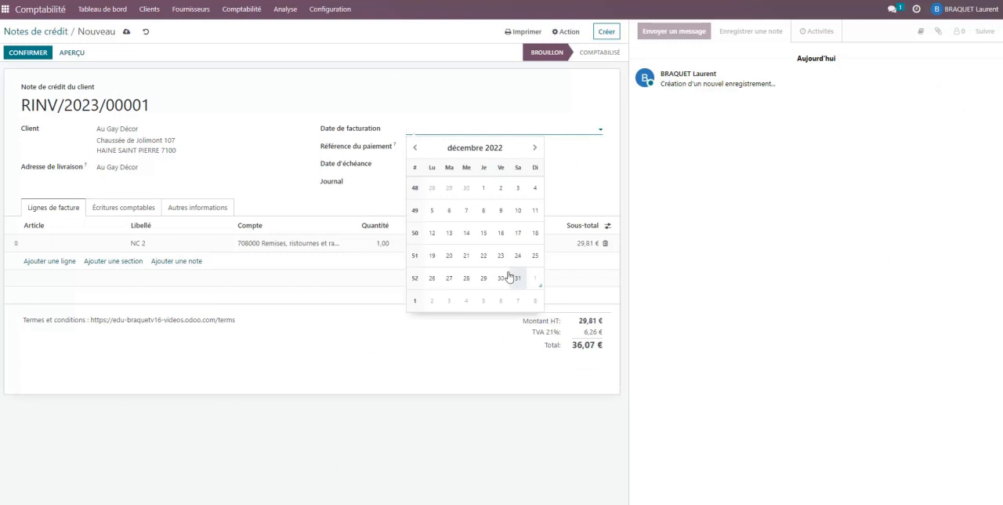
pyautogui.click(432, 257)
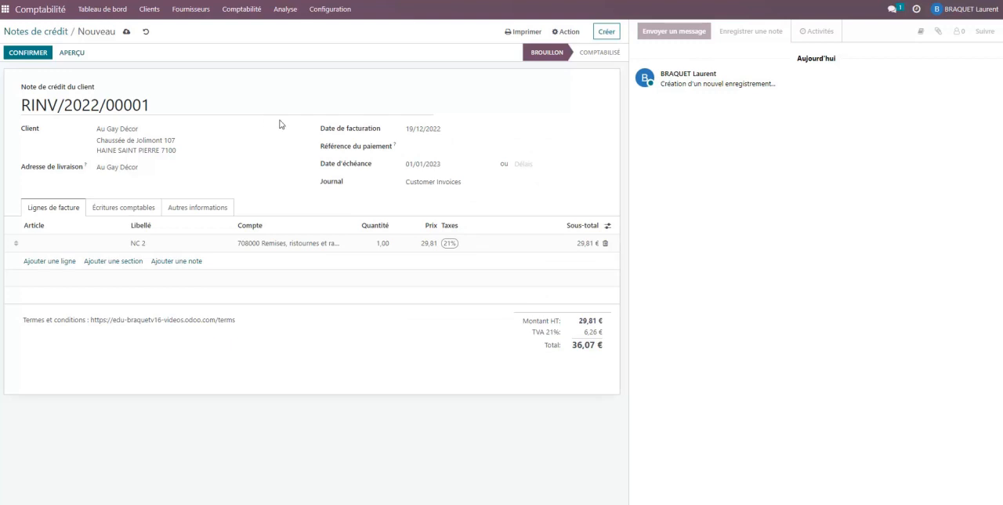
# Confirm the customer credit note and display its journal entries
pyautogui.click(22, 54)
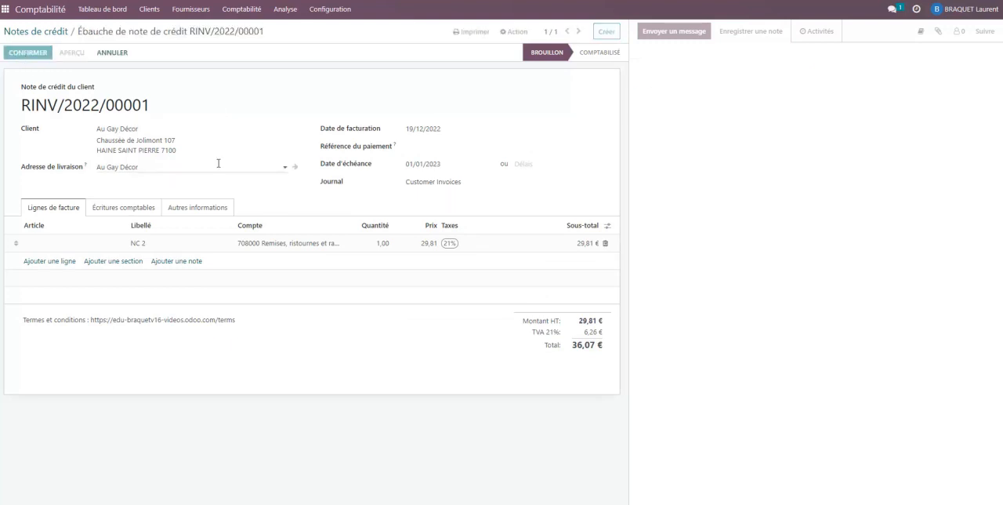
pyautogui.click(123, 205)
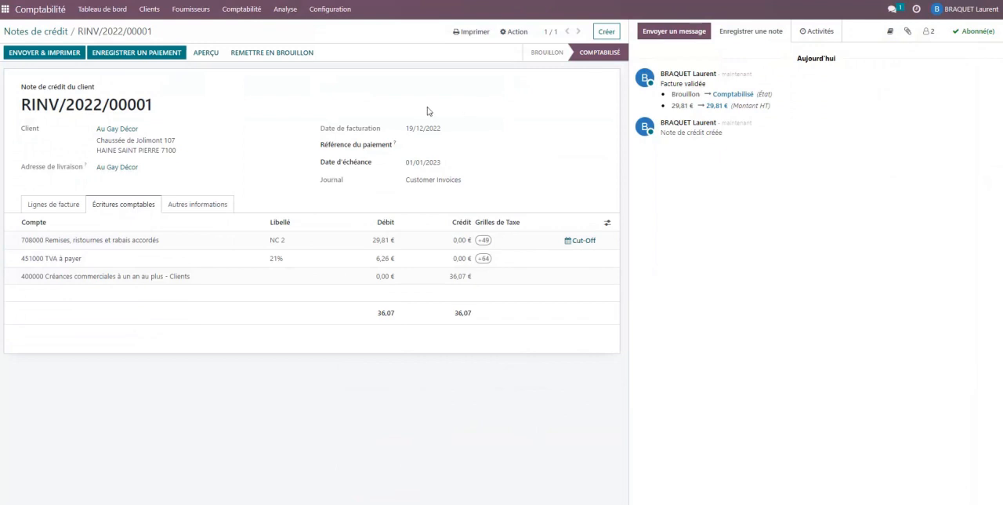
# Review the customer invoices list and the customer credit notes list, and return to the accounting dashboard
pyautogui.click(148, 11)
pyautogui.click(152, 31)
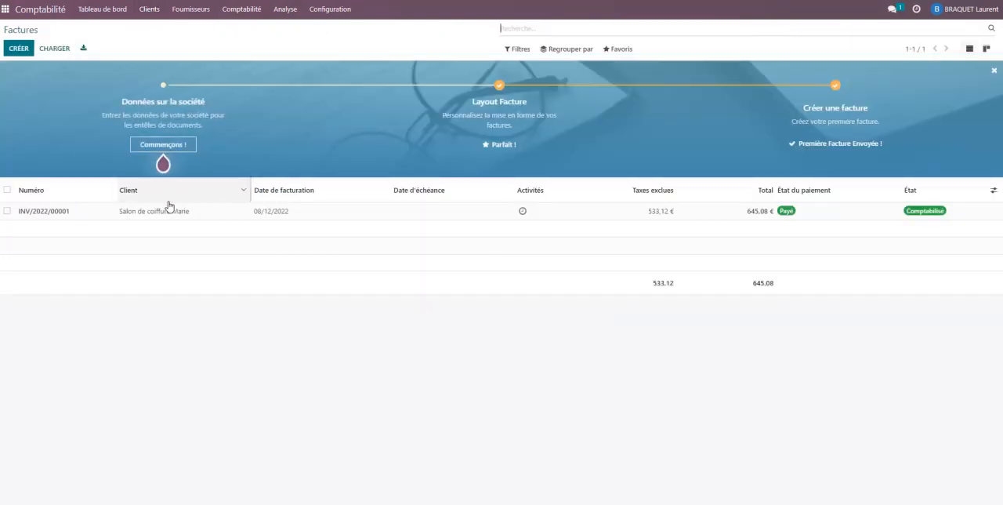
pyautogui.click(154, 10)
pyautogui.click(157, 43)
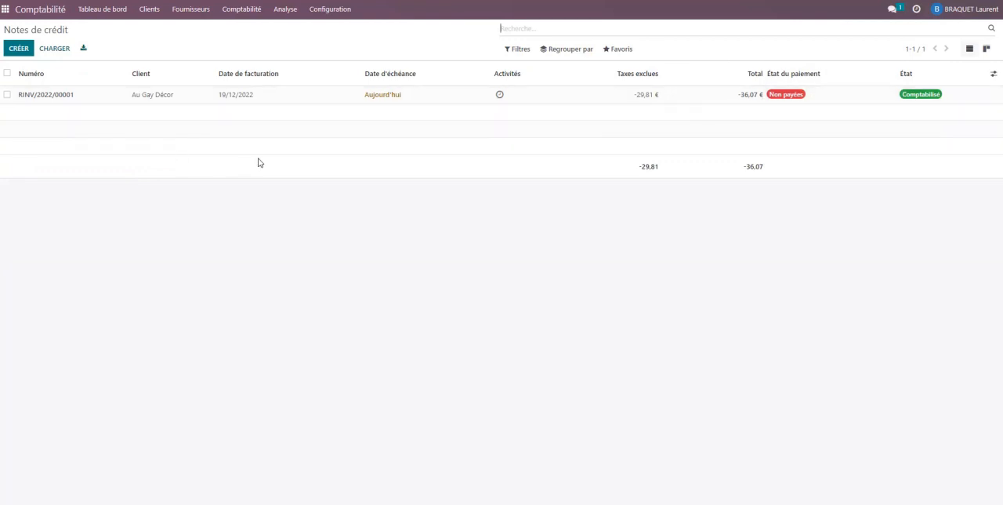
pyautogui.click(109, 15)
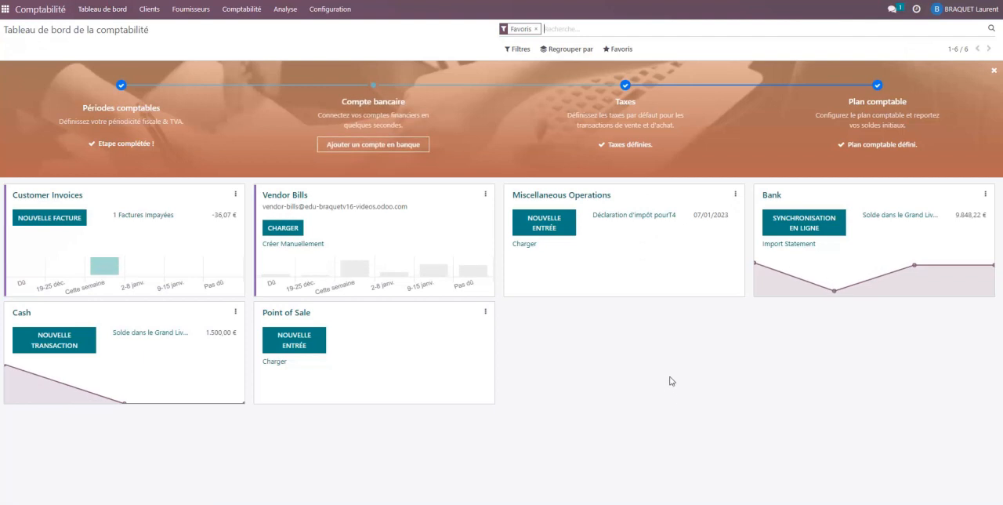
# View the supplier credit notes list and a blank supplier credit note form, and leave the form without entering anything
pyautogui.click(190, 10)
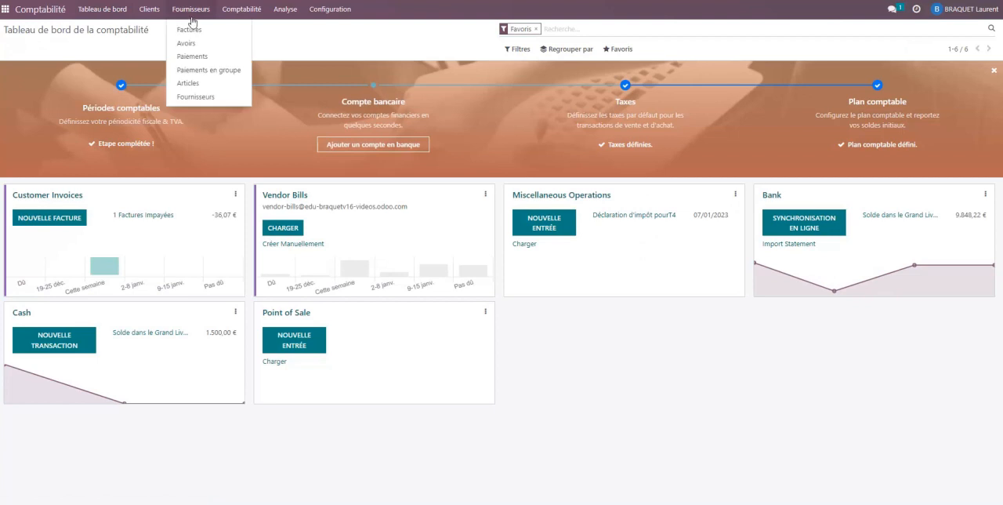
pyautogui.click(185, 44)
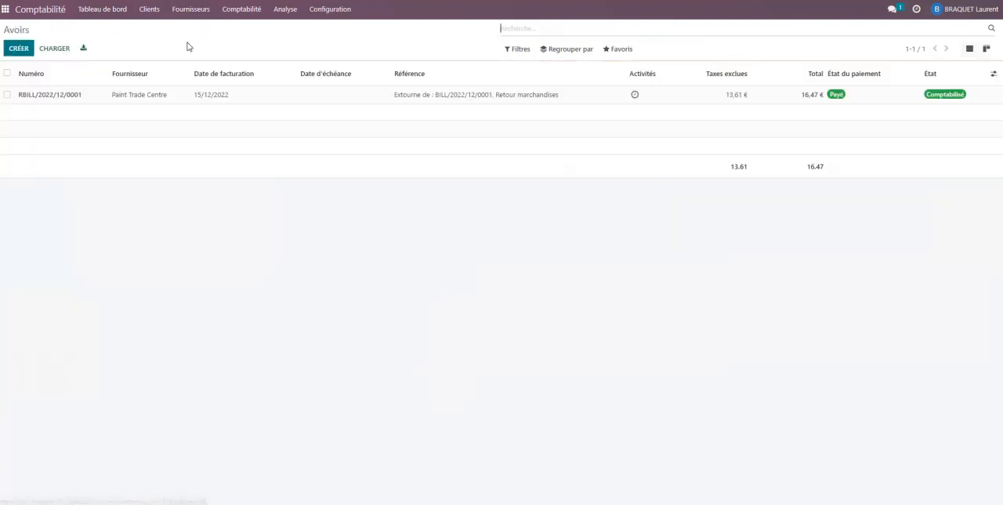
pyautogui.click(19, 49)
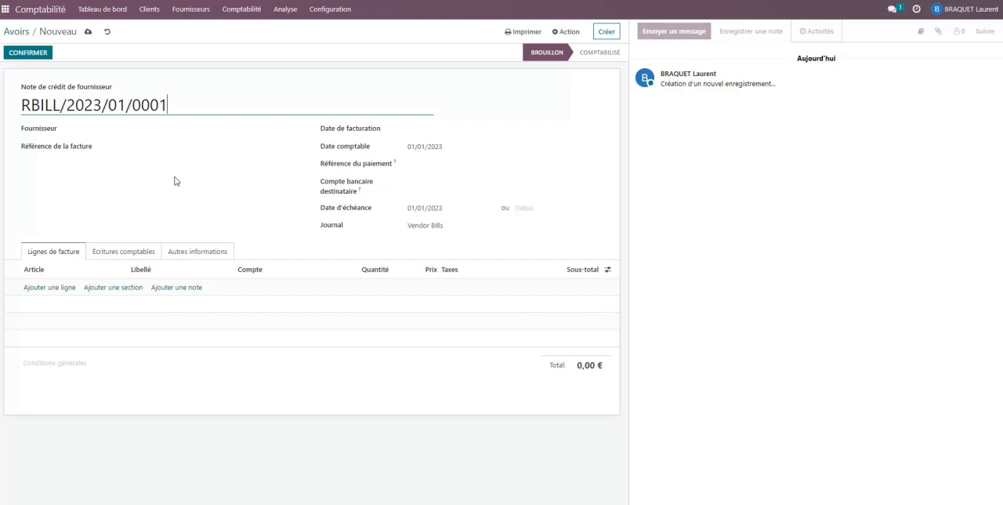
pyautogui.click(16, 37)
pyautogui.click(190, 9)
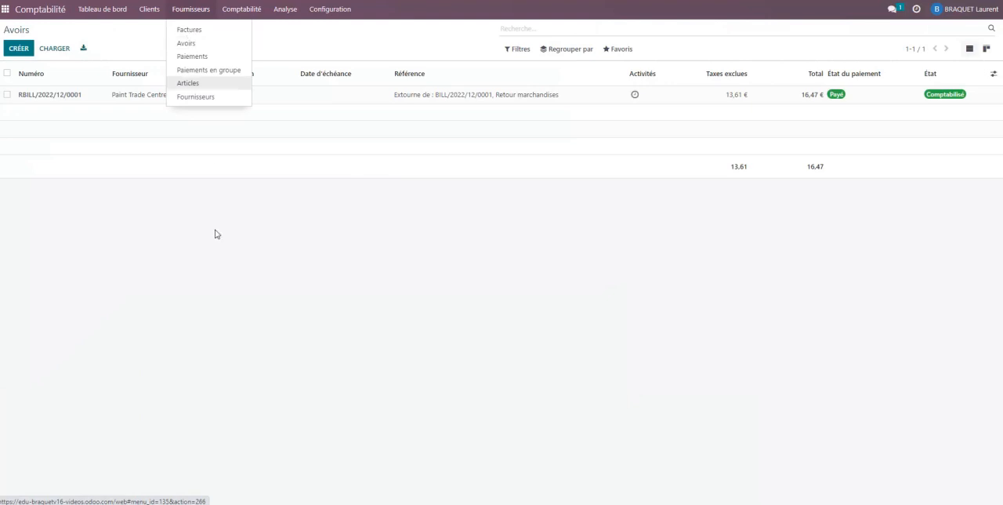
pyautogui.click(233, 247)
# Review the customer credit notes list again and go back to the dashboard
pyautogui.click(148, 9)
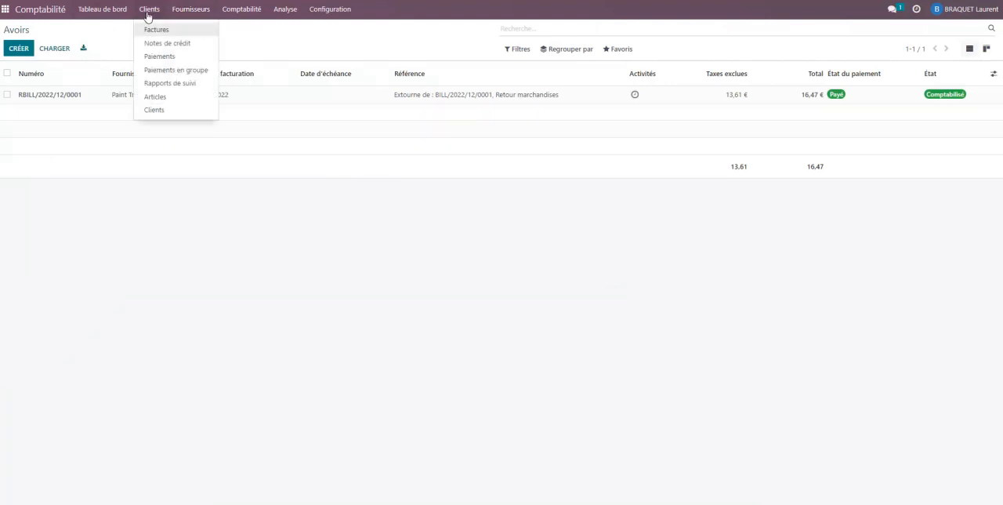
pyautogui.click(163, 43)
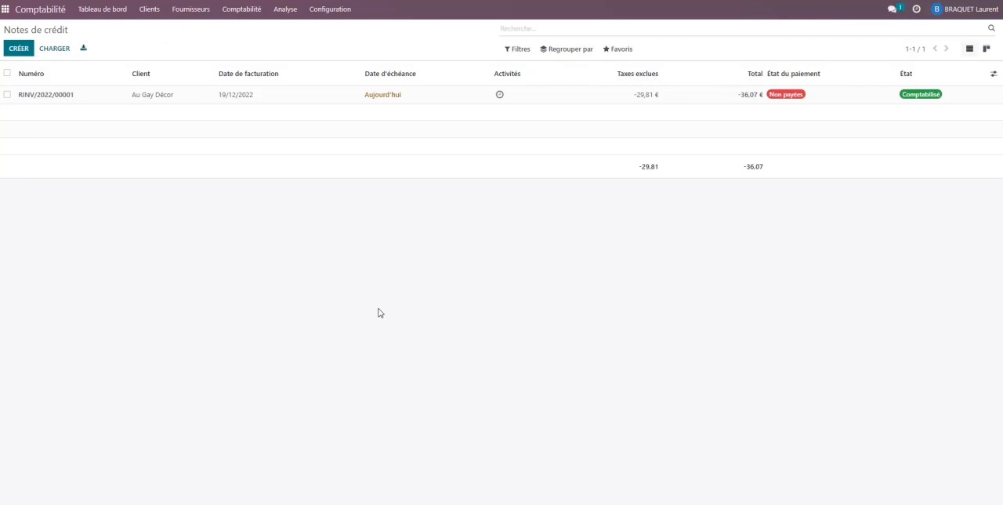
pyautogui.click(101, 10)
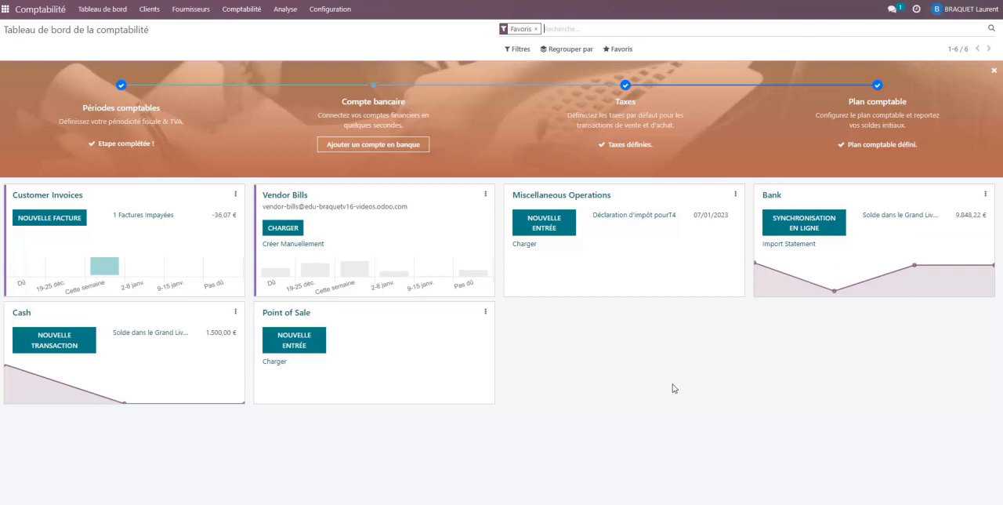
pyautogui.click(150, 9)
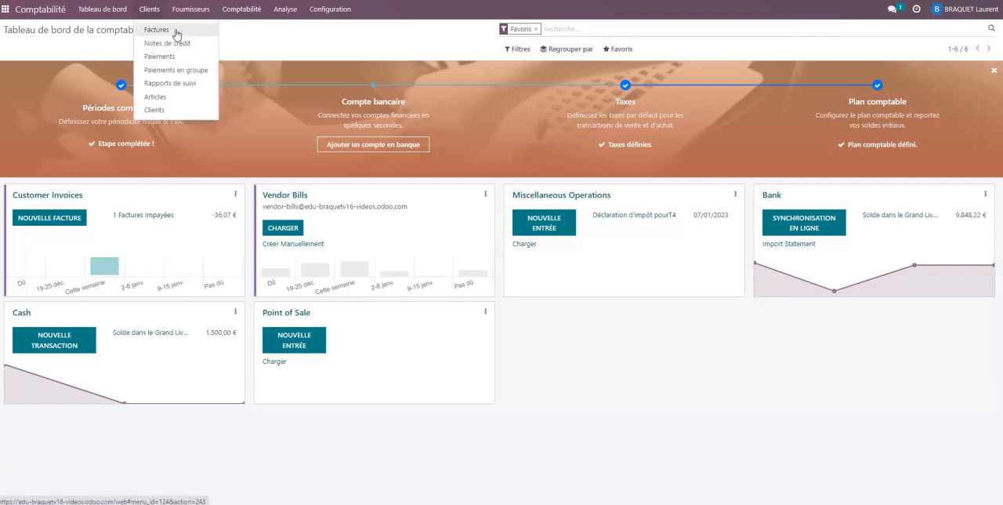
pyautogui.click(673, 409)
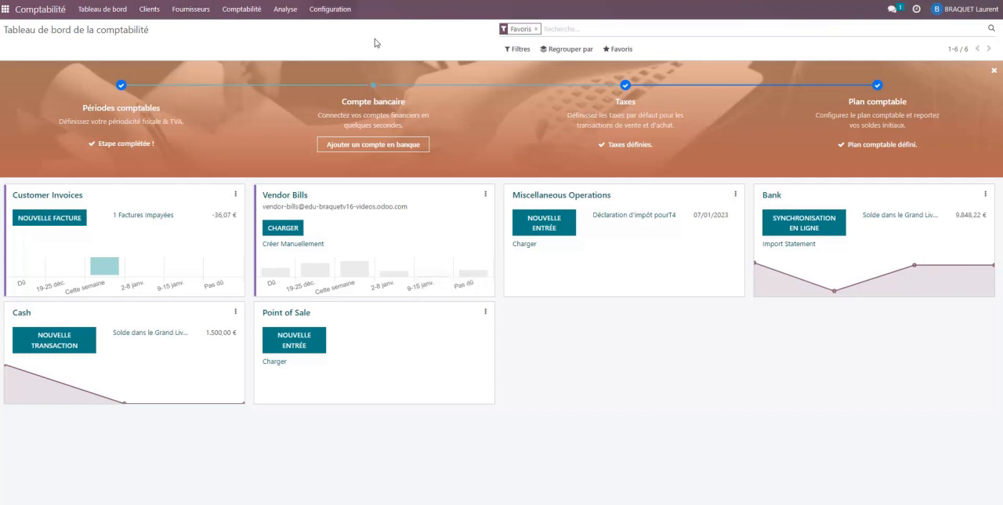
# Examine the partner balances in the Livre des tiers report and return to the accounting dashboard
pyautogui.click(286, 9)
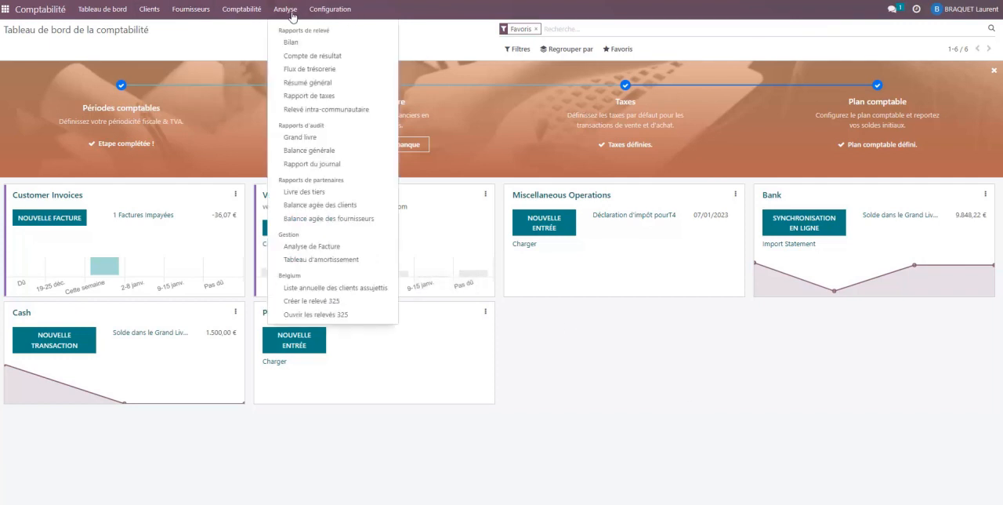
pyautogui.click(302, 191)
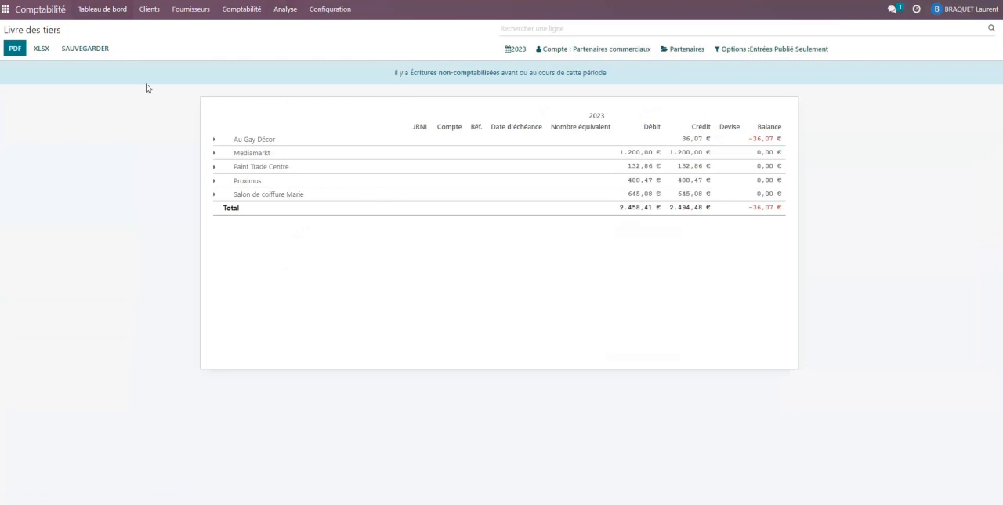
pyautogui.click(102, 11)
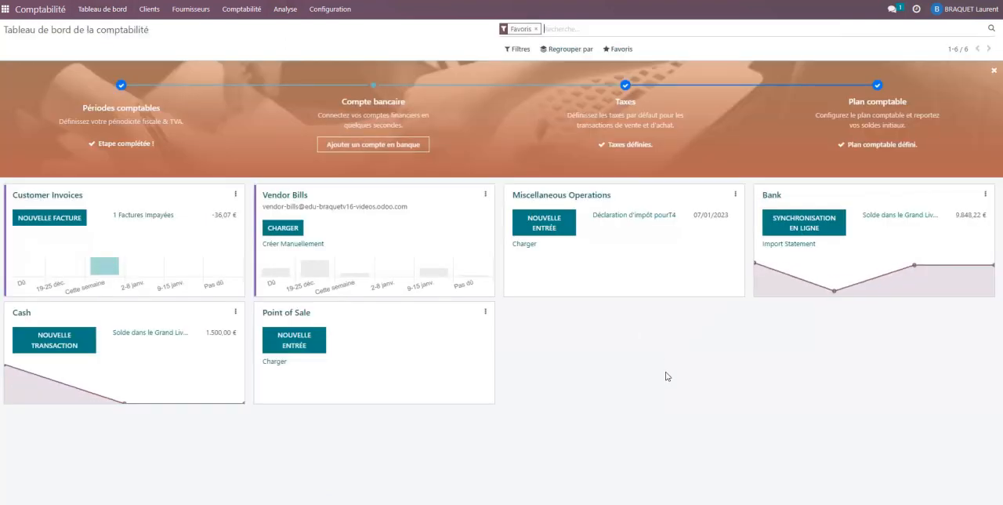